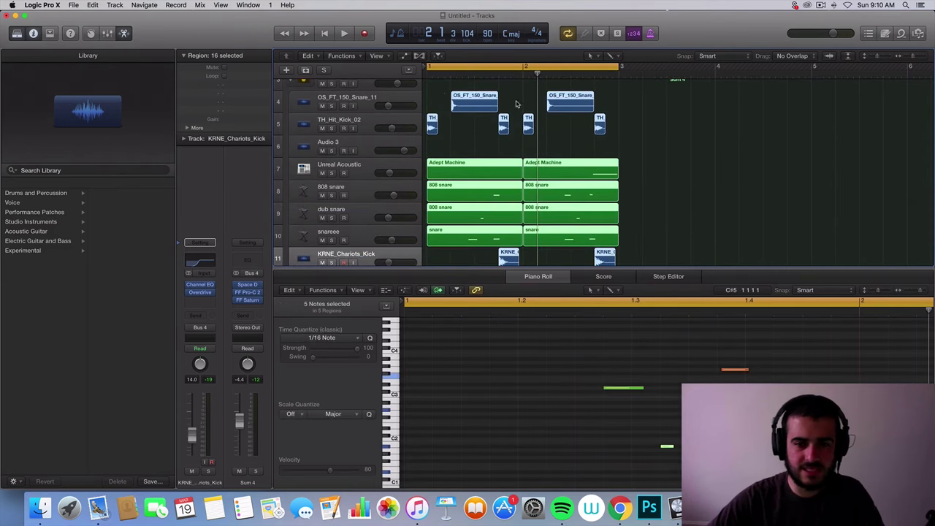
# Deselect all regions and play back the two-bar loop of organ and drum parts
pyautogui.scroll(3, 518, 104)
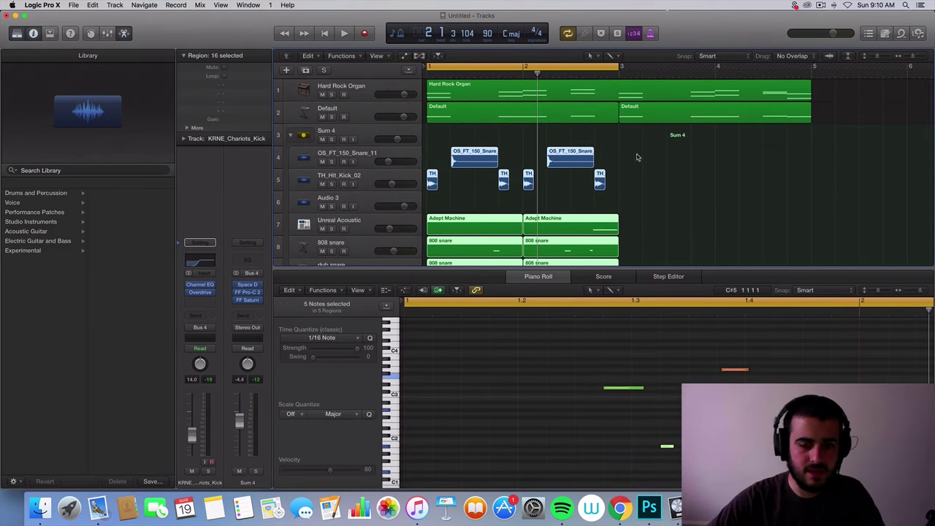
pyautogui.click(669, 173)
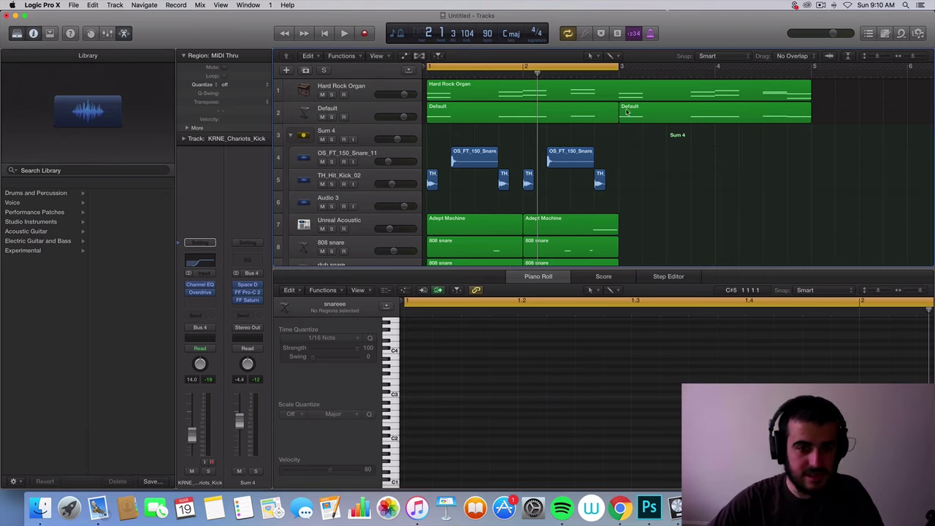
pyautogui.click(587, 115)
pyautogui.click(649, 116)
pyautogui.click(670, 159)
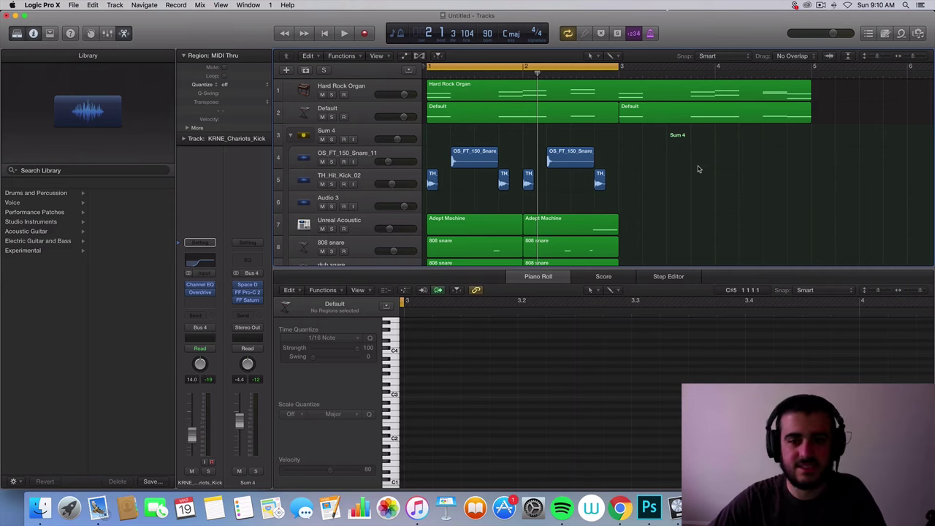
pyautogui.press('space')
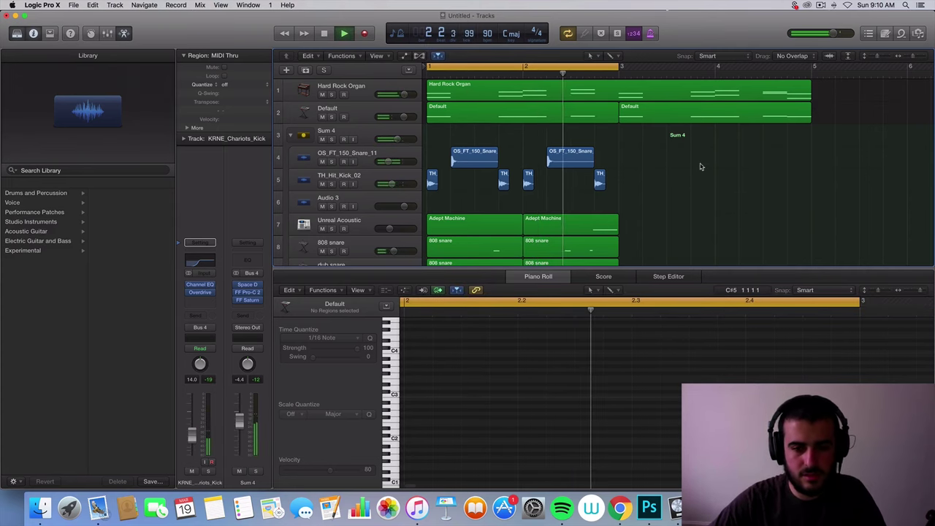
pyautogui.press('space')
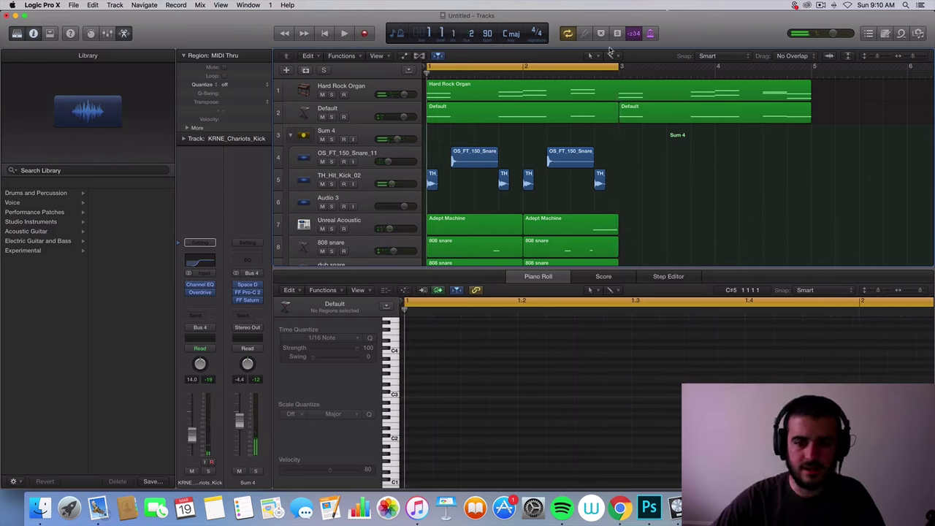
# Extend the cycle range to bar 5 and repeat all the drum regions of bars 1 and 2 in bars 3 and 4
pyautogui.moveTo(619, 66); pyautogui.dragTo(815, 67)
pyautogui.scroll(-3, 715, 184)
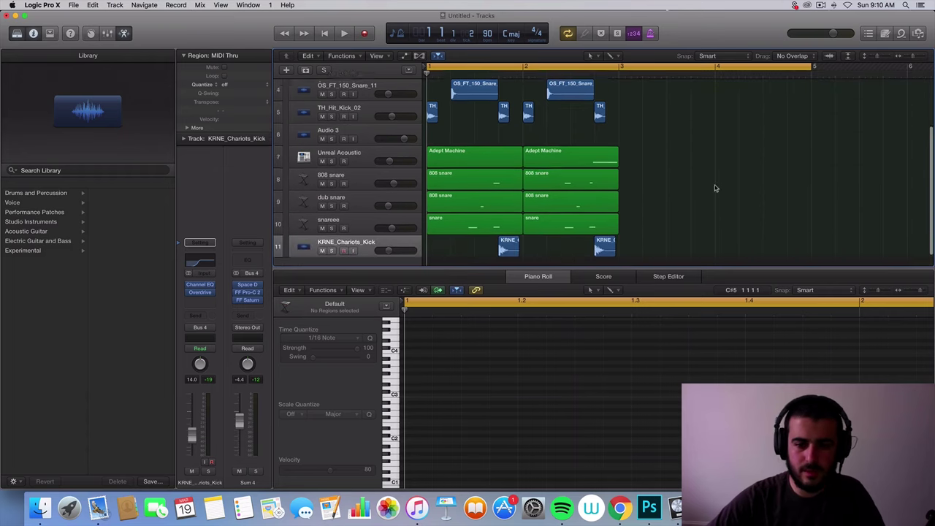
pyautogui.moveTo(651, 234); pyautogui.dragTo(420, 141)
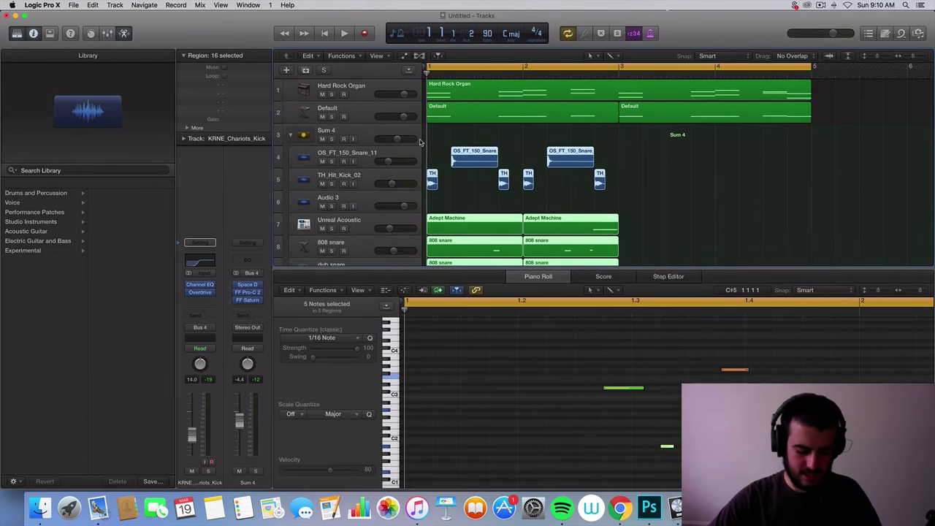
pyautogui.press('super+r')
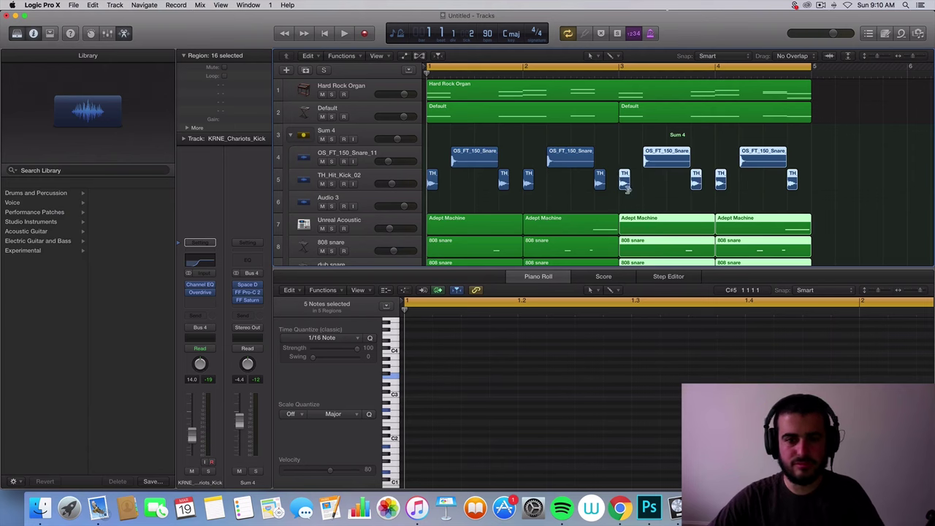
pyautogui.scroll(2, 638, 193)
pyautogui.scroll(-4, 658, 211)
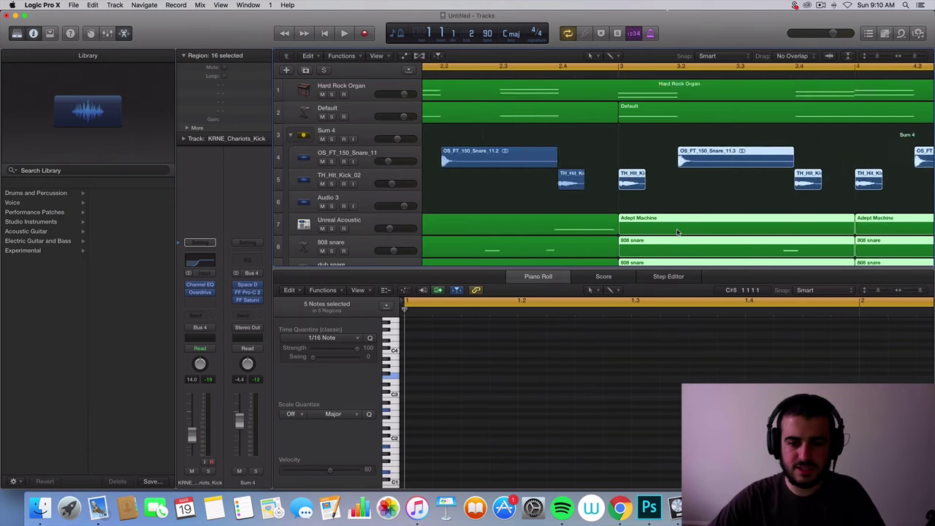
pyautogui.click(697, 201)
pyautogui.scroll(-3, 697, 201)
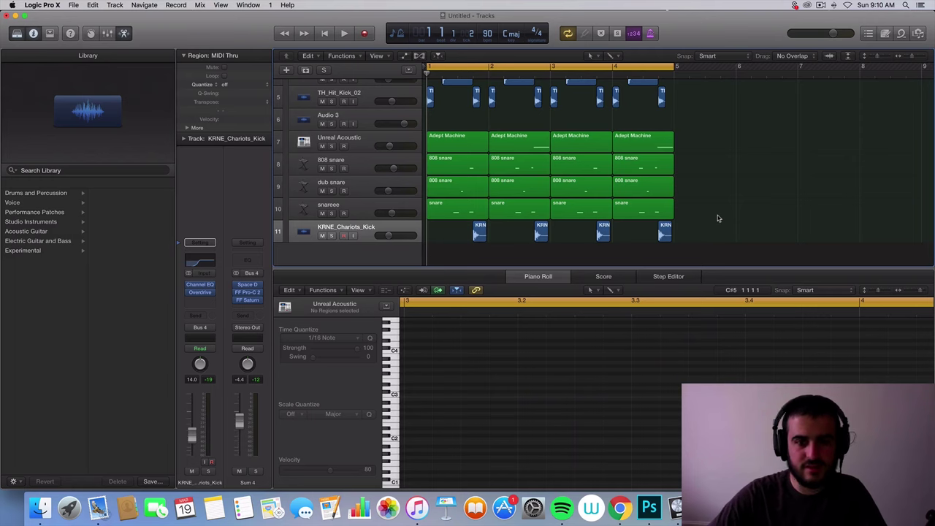
# Review the four-bar arrangement and play it back with the Hard Rock Organ and Default regions
pyautogui.scroll(3, 717, 215)
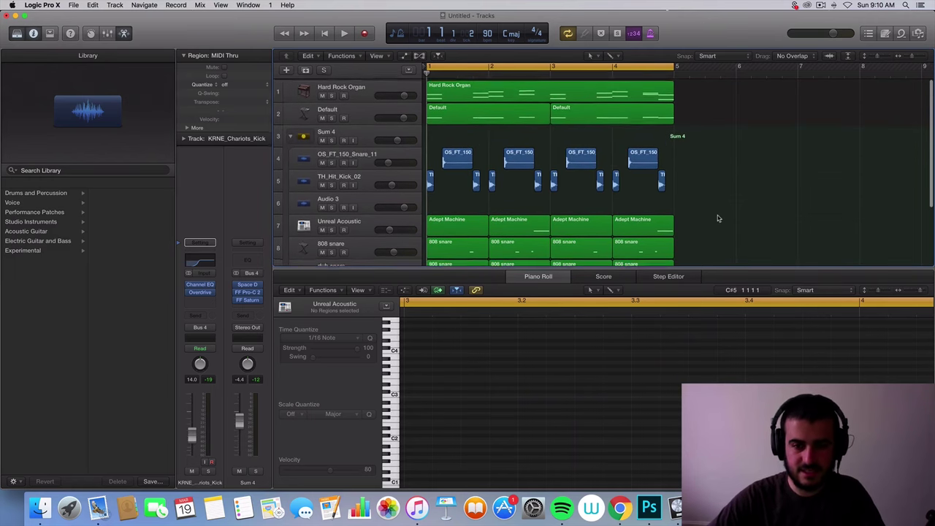
pyautogui.scroll(-2, 717, 214)
pyautogui.scroll(2, 718, 214)
pyautogui.scroll(-3, 718, 215)
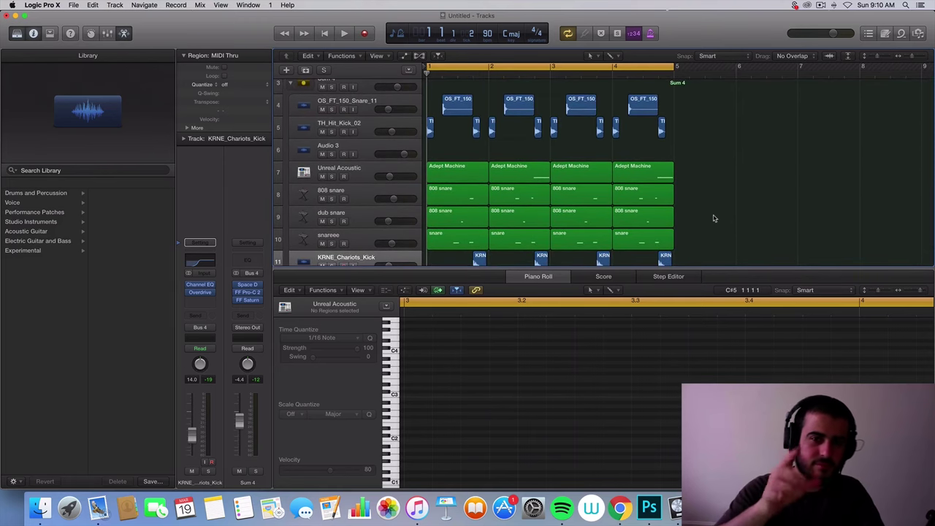
pyautogui.scroll(3, 715, 217)
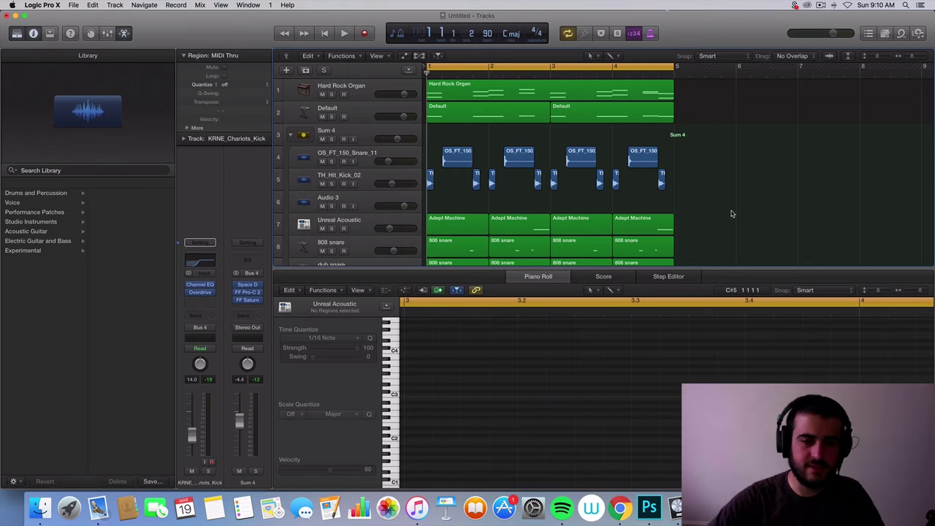
pyautogui.moveTo(685, 125); pyautogui.dragTo(411, 97)
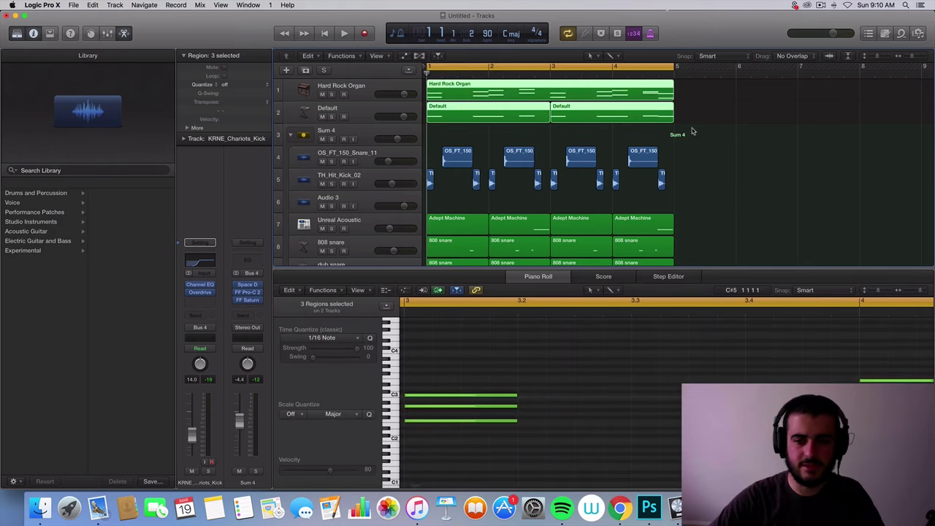
pyautogui.press('space')
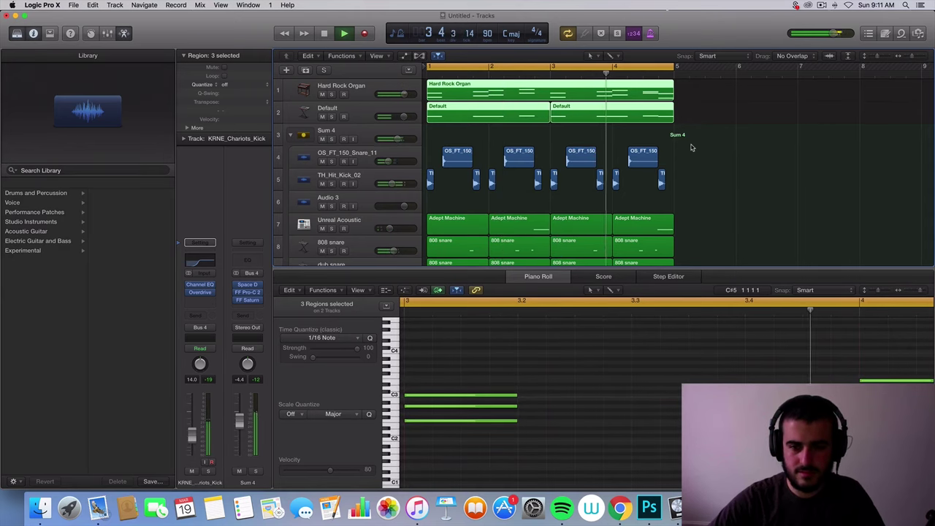
pyautogui.press('space')
pyautogui.click(691, 147)
pyautogui.scroll(1, 690, 148)
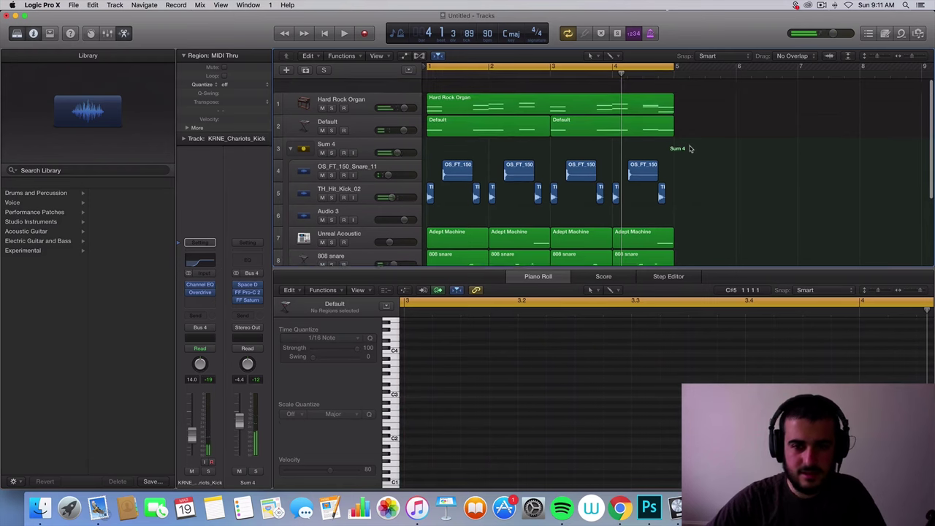
# Move the Hard Rock Organ and Default regions out of the loop to just after bar 7
pyautogui.scroll(-1, 690, 148)
pyautogui.moveTo(712, 117); pyautogui.dragTo(632, 99)
pyautogui.click(712, 112)
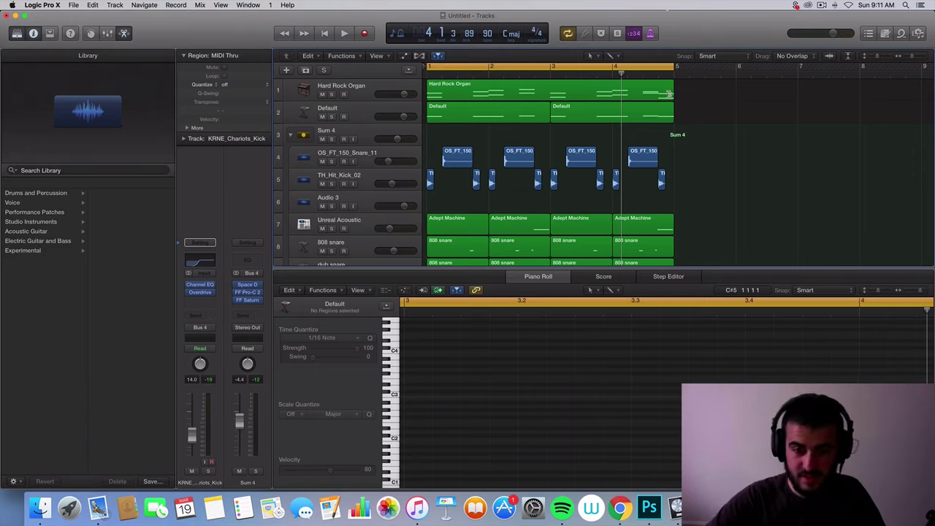
pyautogui.click(642, 114)
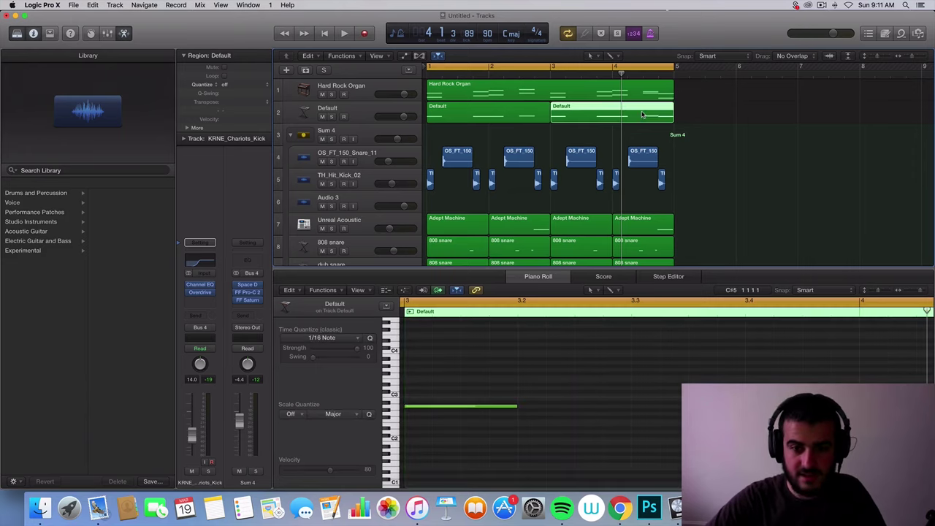
pyautogui.click(691, 118)
pyautogui.click(656, 94)
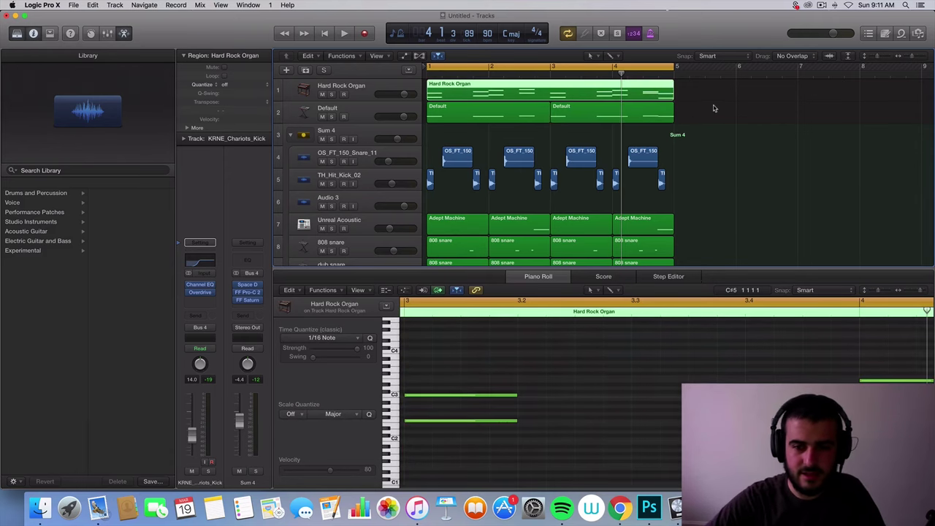
pyautogui.moveTo(715, 108); pyautogui.dragTo(850, 95)
# Create an empty region at bar 1 on the Hard Rock Organ track and lengthen it to two bars
pyautogui.click(450, 98)
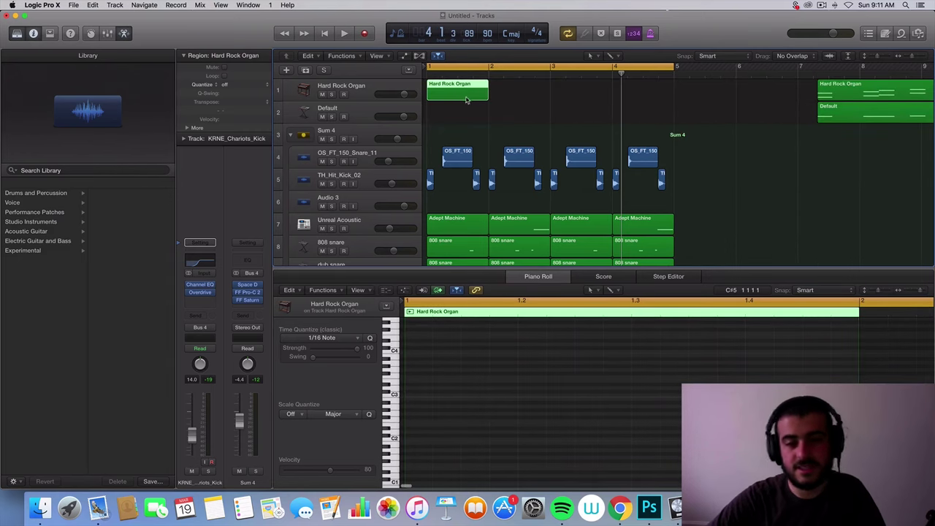
pyautogui.moveTo(485, 96); pyautogui.dragTo(549, 95)
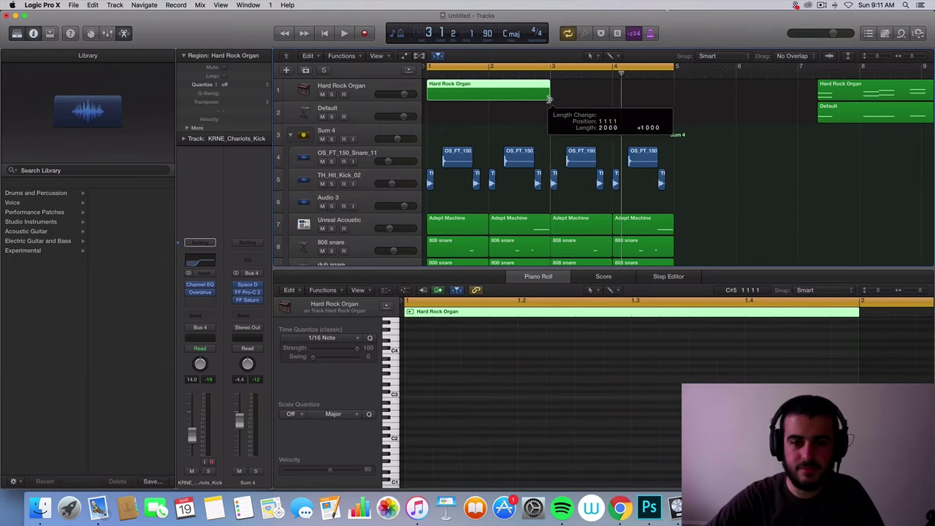
pyautogui.click(366, 87)
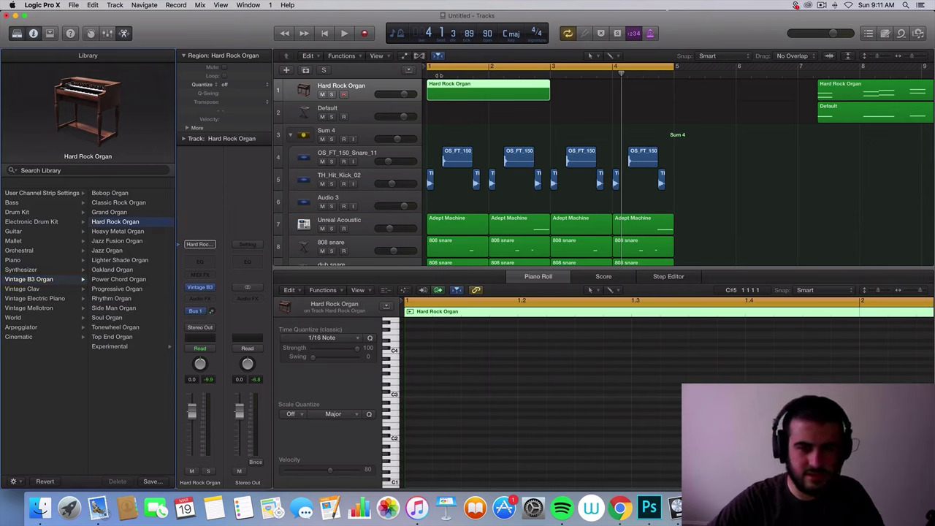
pyautogui.press('Return')
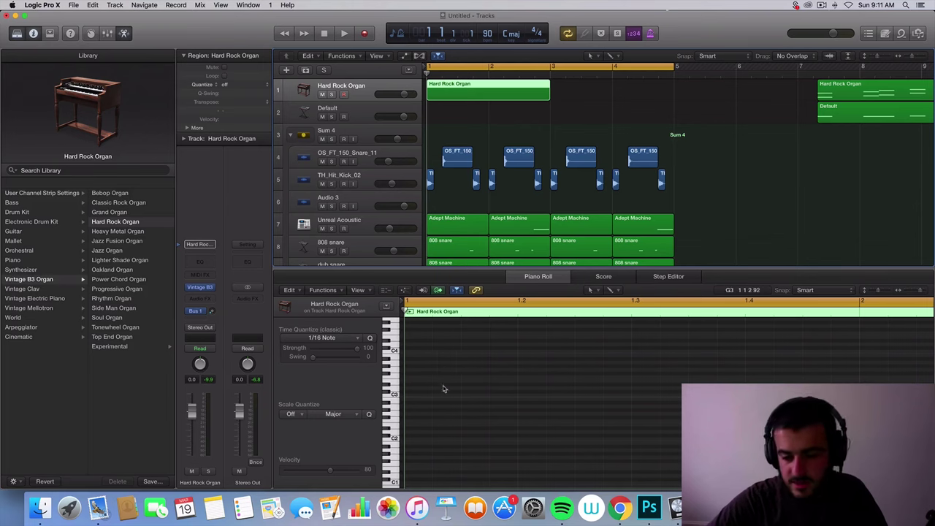
pyautogui.scroll(-4, 417, 439)
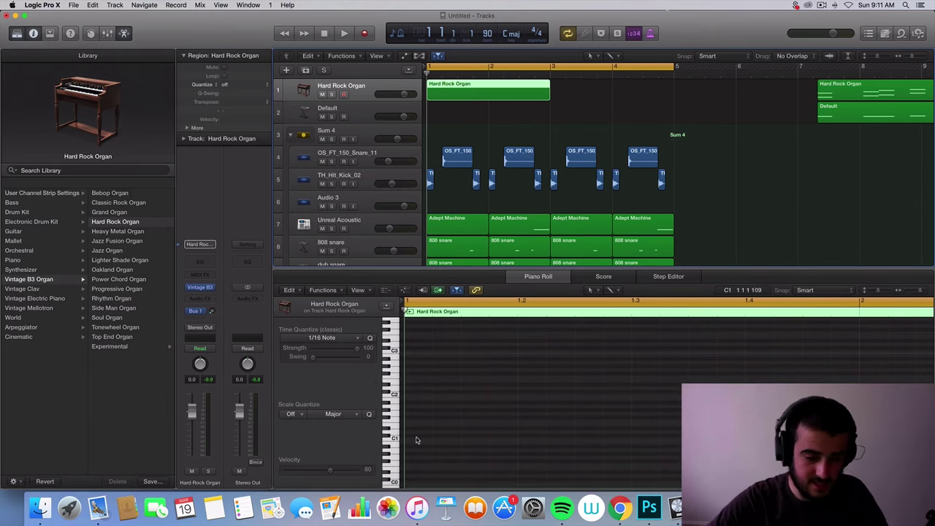
# Undo the last edit and lengthen the empty Hard Rock Organ region to end at bar 5
pyautogui.press('super+z')
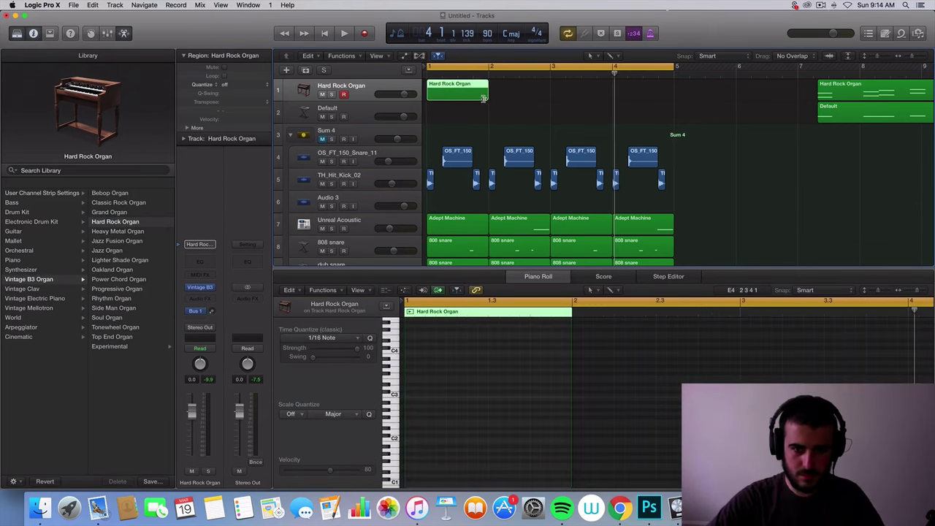
pyautogui.moveTo(483, 98); pyautogui.dragTo(673, 94)
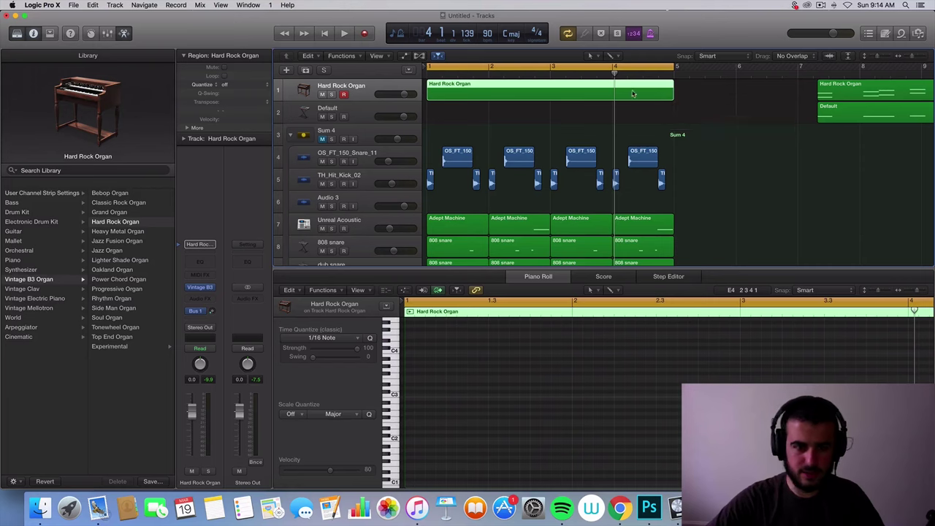
# Draw one-beat notes F1 at bar 1 beat 1, G1 at bar 1 beat 4 and A1 at bar 2 beat 1, and audition them
pyautogui.scroll(-1, 411, 395)
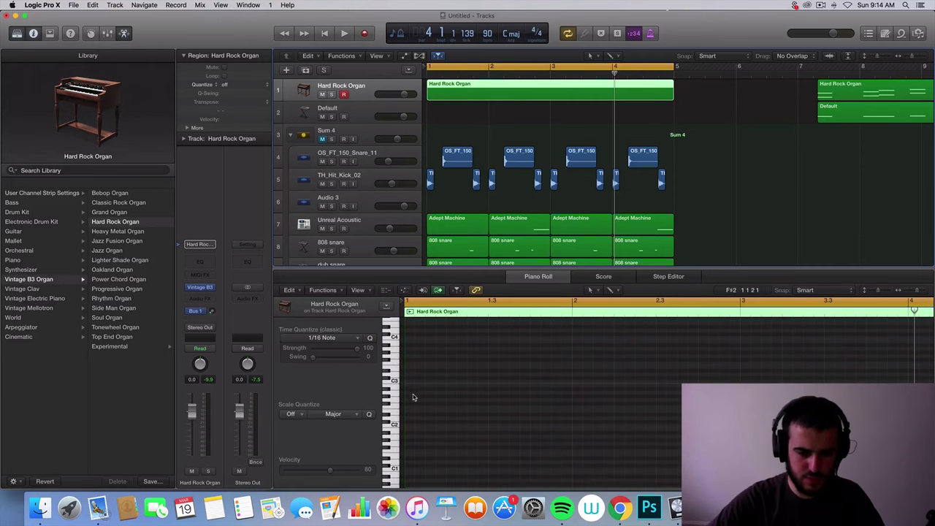
pyautogui.scroll(-1, 411, 412)
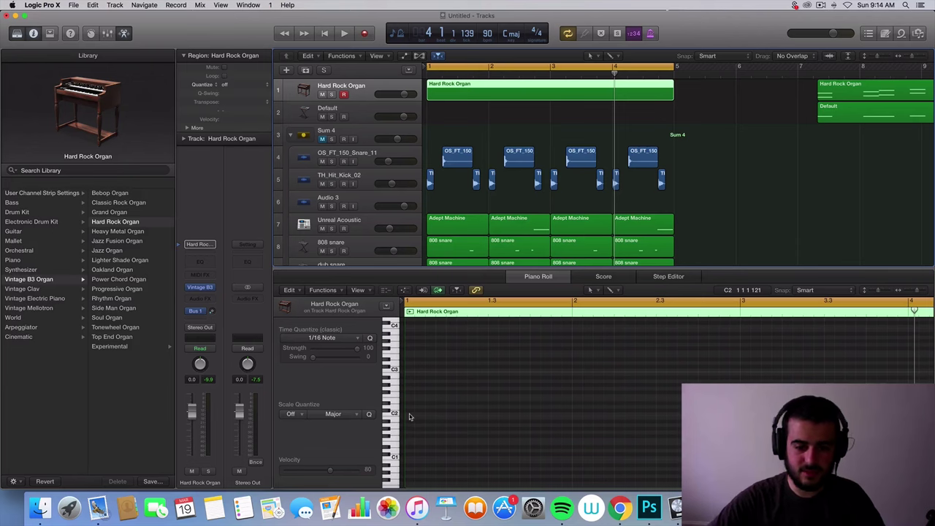
pyautogui.click(407, 440)
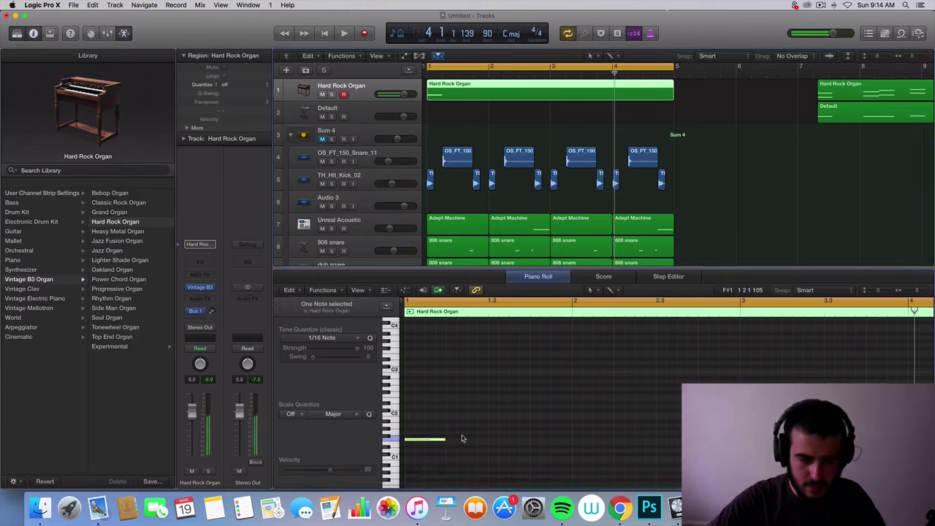
pyautogui.click(533, 434)
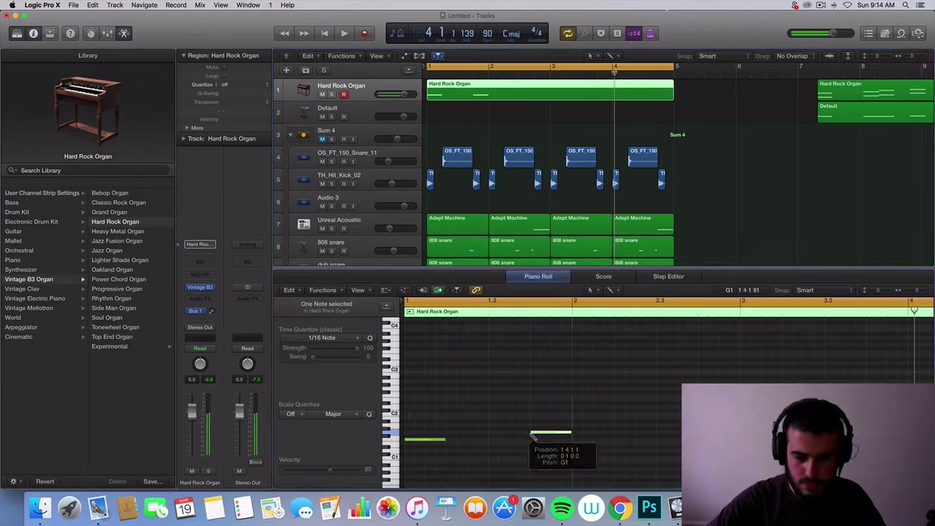
pyautogui.click(574, 425)
pyautogui.press('space')
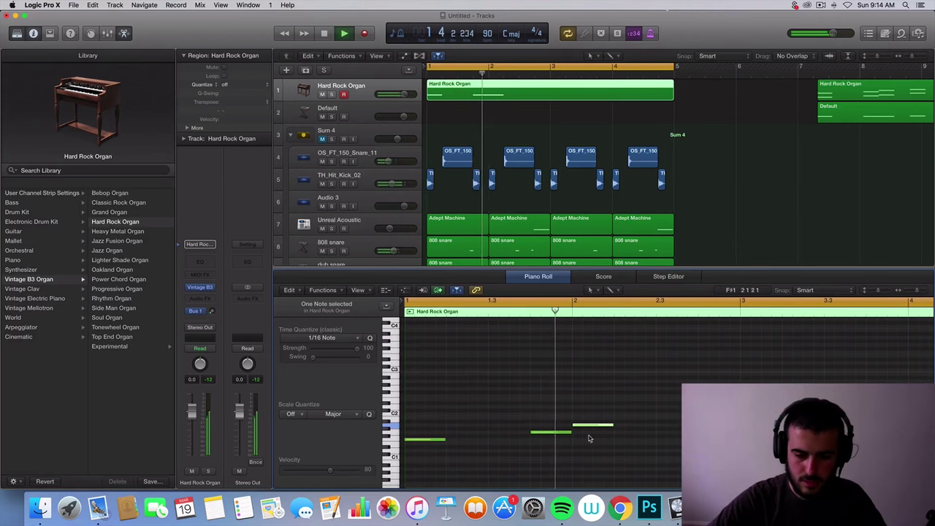
pyautogui.press('space')
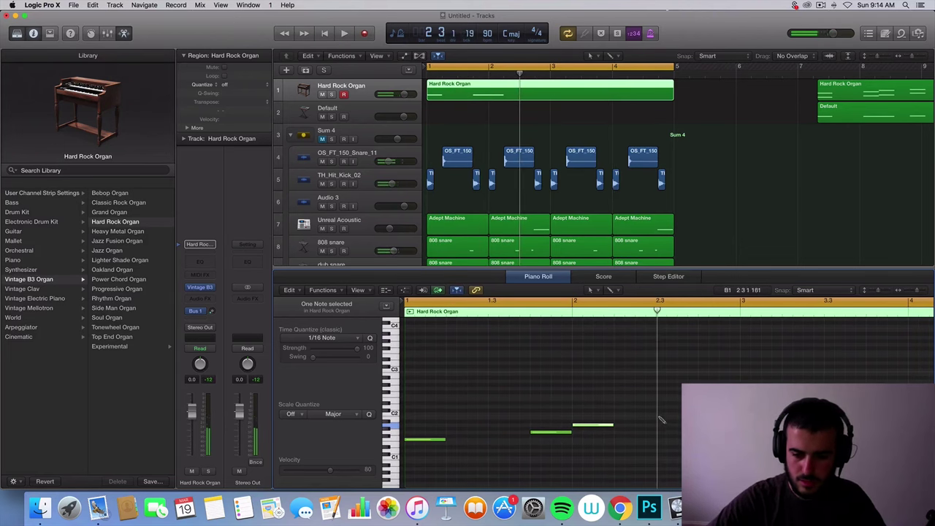
# Add a one-beat C2 note at bar 2 beat 3 and play back the bass line
pyautogui.click(660, 417)
pyautogui.press('space')
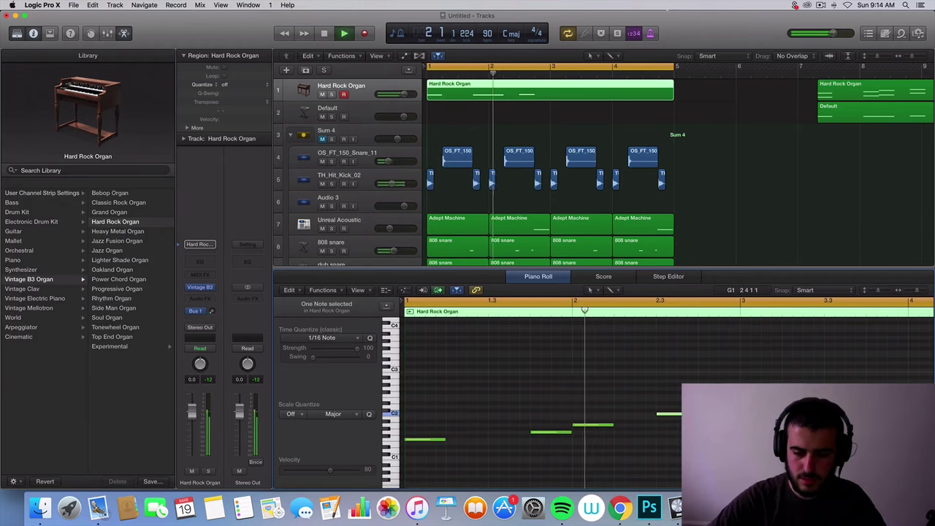
pyautogui.press('space')
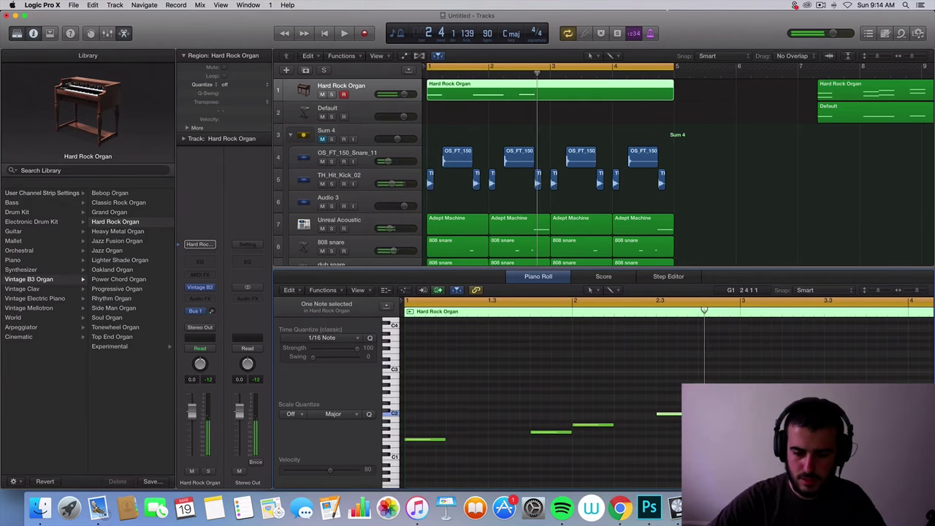
# Repeat the four bass notes of bars 1 and 2 into bars 3 and 4
pyautogui.press('super+Left')
pyautogui.press('super+Left')
pyautogui.moveTo(568, 464); pyautogui.dragTo(398, 398)
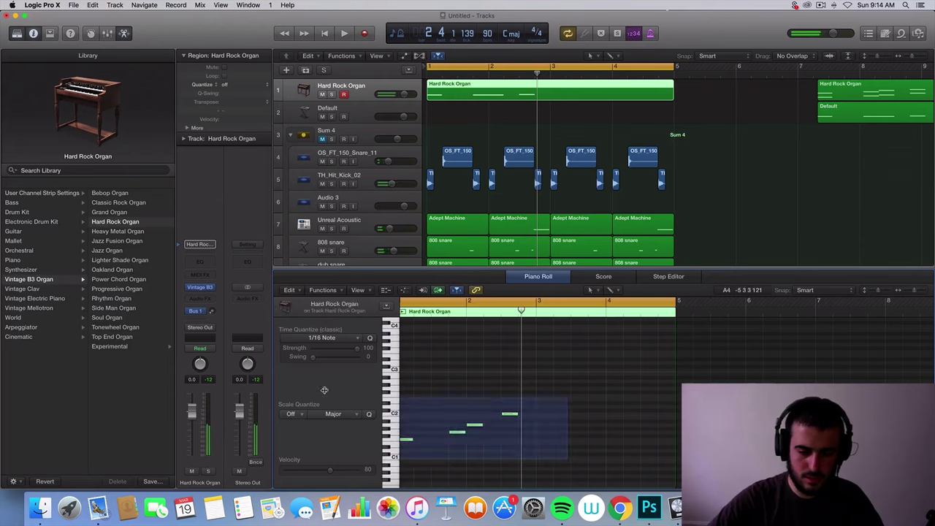
pyautogui.press('super+r')
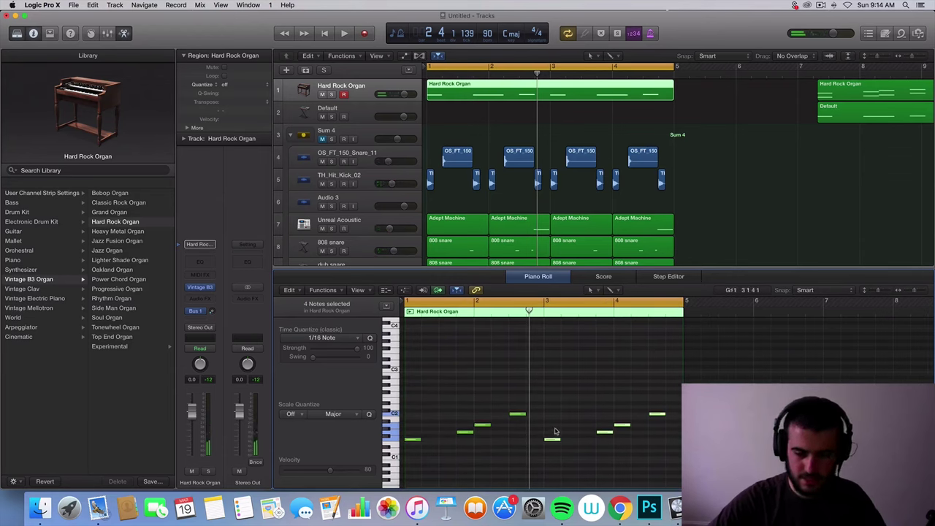
# Transpose all eight bass notes up one octave
pyautogui.press('super+Right')
pyautogui.press('super+Right')
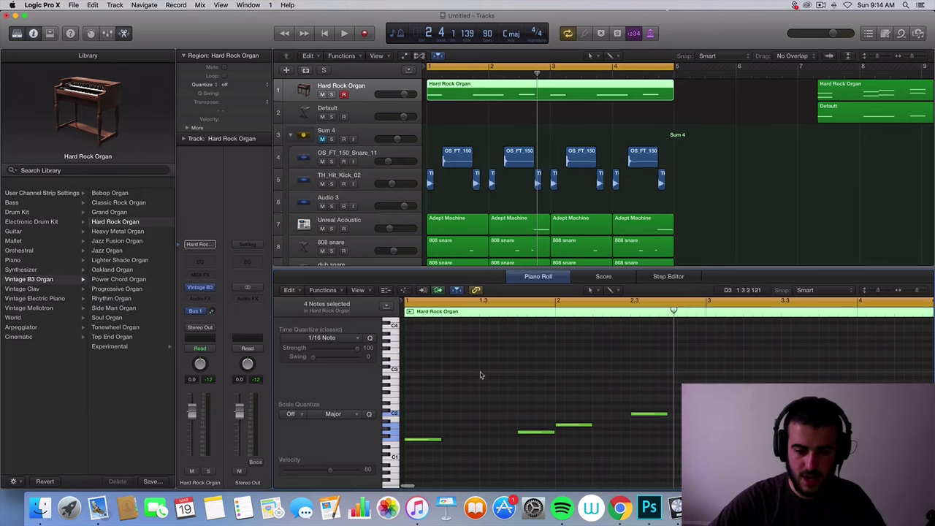
pyautogui.click(596, 367)
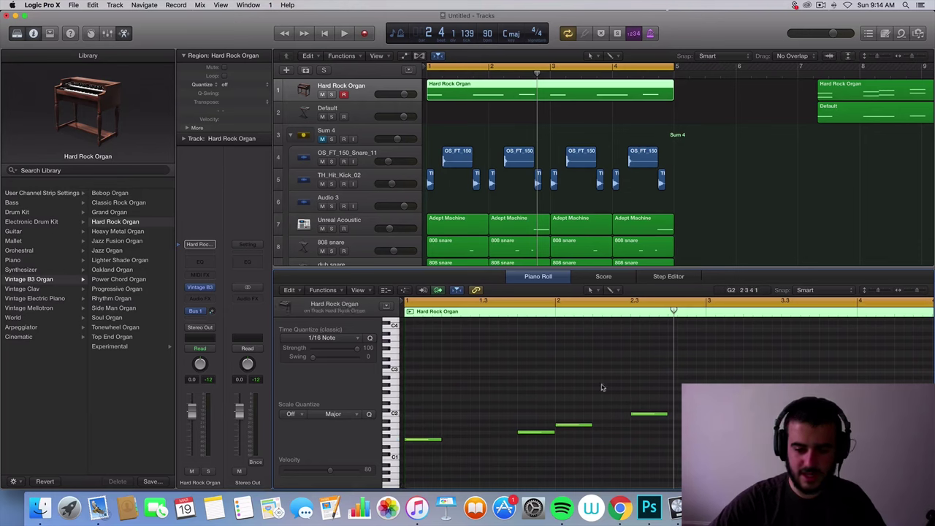
pyautogui.press('super+Left')
pyautogui.press('super+Left')
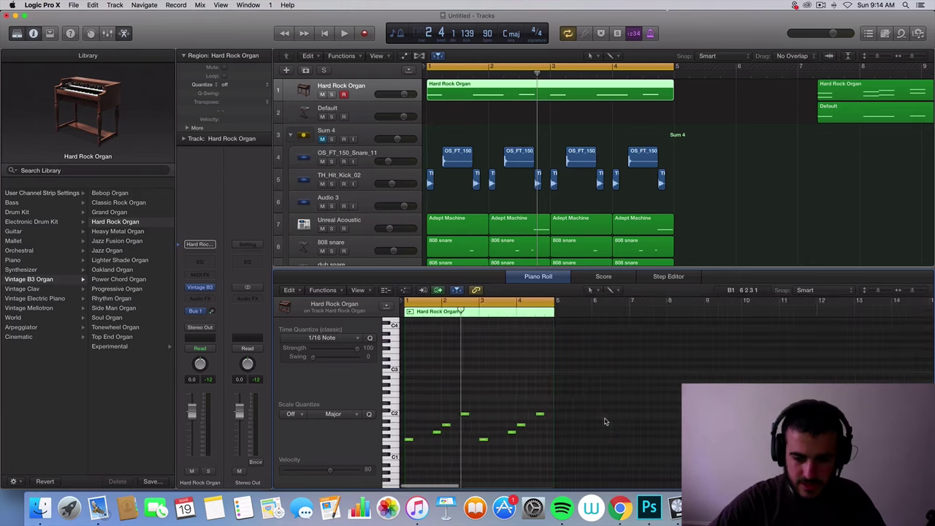
pyautogui.moveTo(553, 461); pyautogui.dragTo(376, 405)
pyautogui.press('super+Right')
pyautogui.press('super+Right')
pyautogui.press('super+Right')
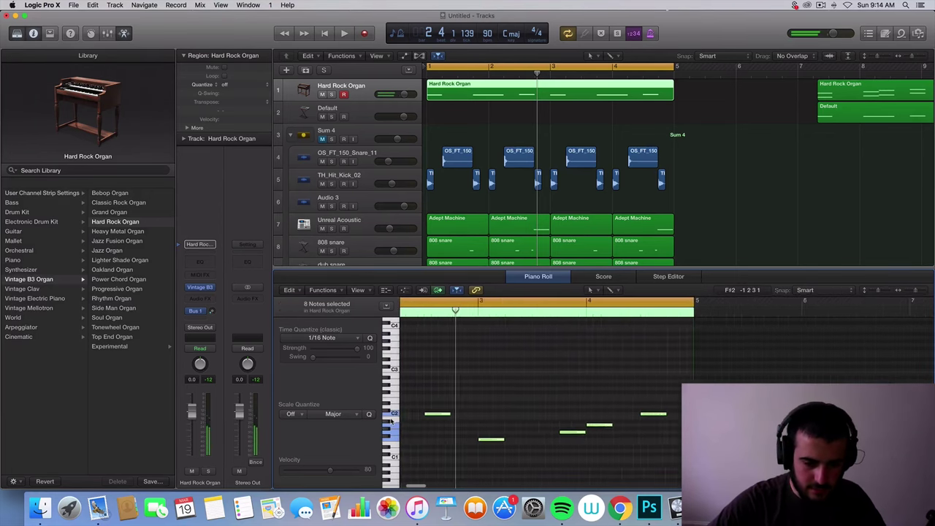
pyautogui.moveTo(426, 441); pyautogui.dragTo(426, 399)
pyautogui.scroll(1, 426, 399)
pyautogui.scroll(1, 426, 399)
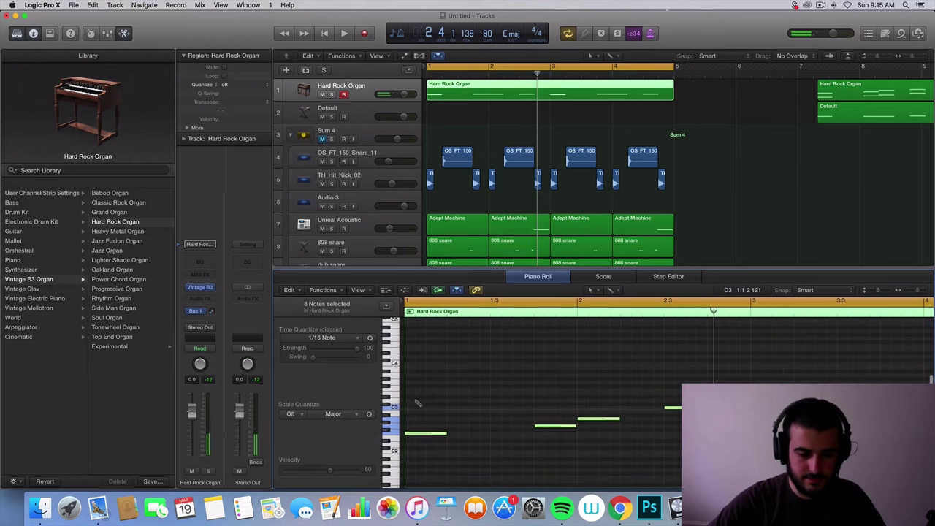
# Add a one-beat C3 note at bar 1 beat 1, play it back and audition the pitches from F2 to C3
pyautogui.click(417, 406)
pyautogui.press('space')
pyautogui.press('space')
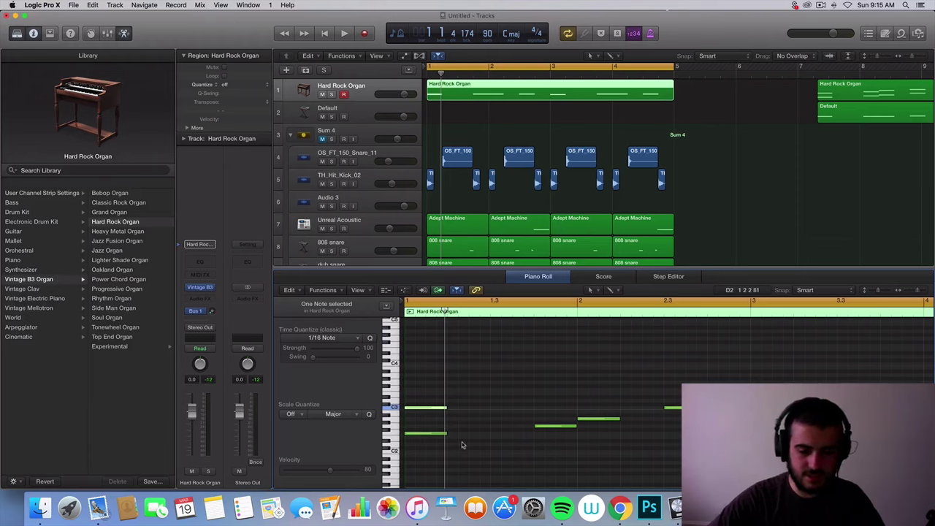
pyautogui.click(389, 431)
pyautogui.click(387, 426)
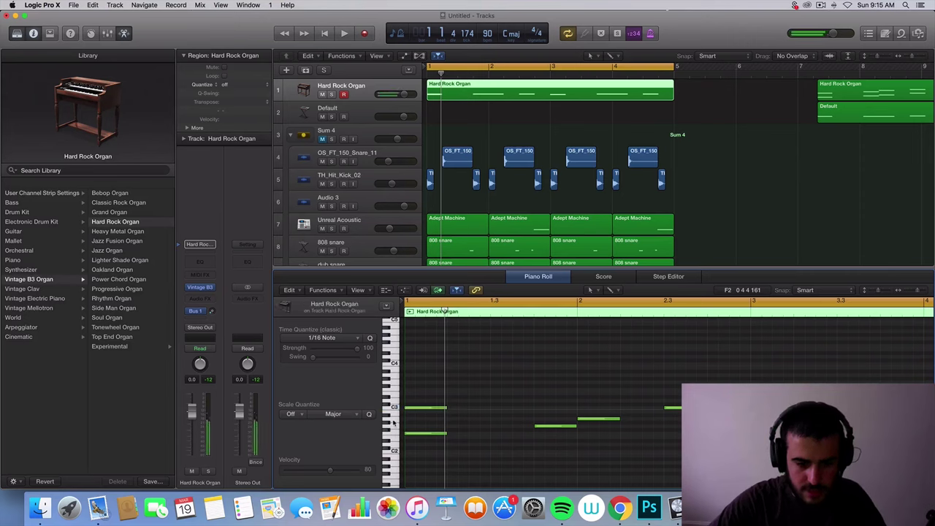
pyautogui.click(387, 419)
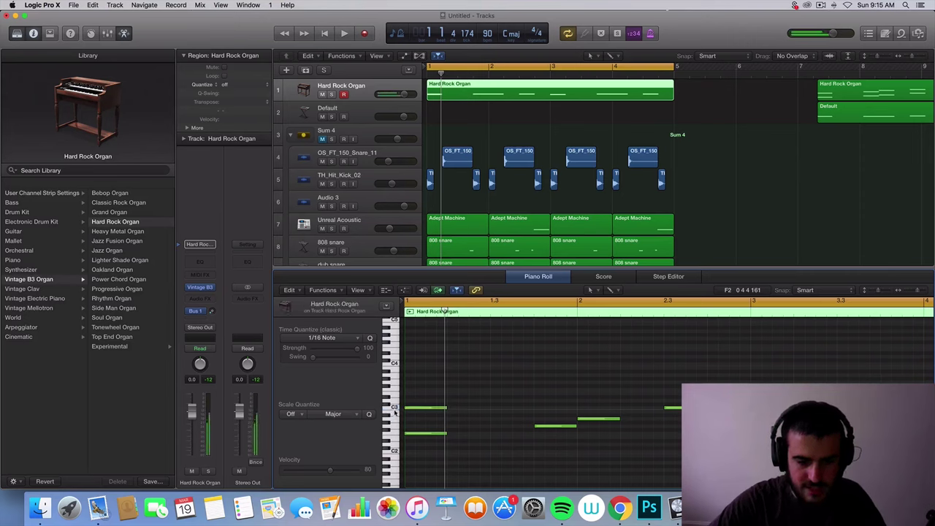
pyautogui.click(389, 407)
# Add one-beat notes D3 at bar 1 beat 4, E3 at bar 2 beat 1 and G3 at bar 2 beat 3, and play them back
pyautogui.click(545, 401)
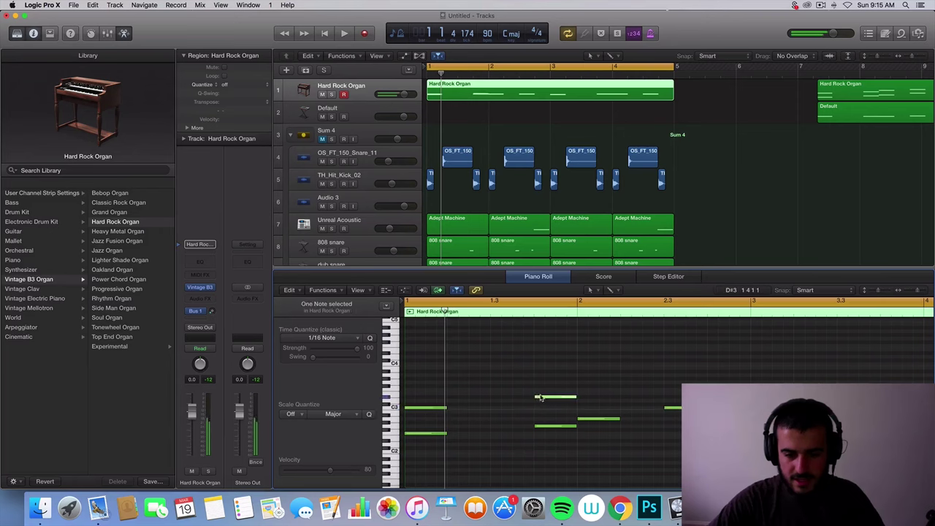
pyautogui.click(592, 392)
pyautogui.moveTo(593, 393); pyautogui.dragTo(594, 395)
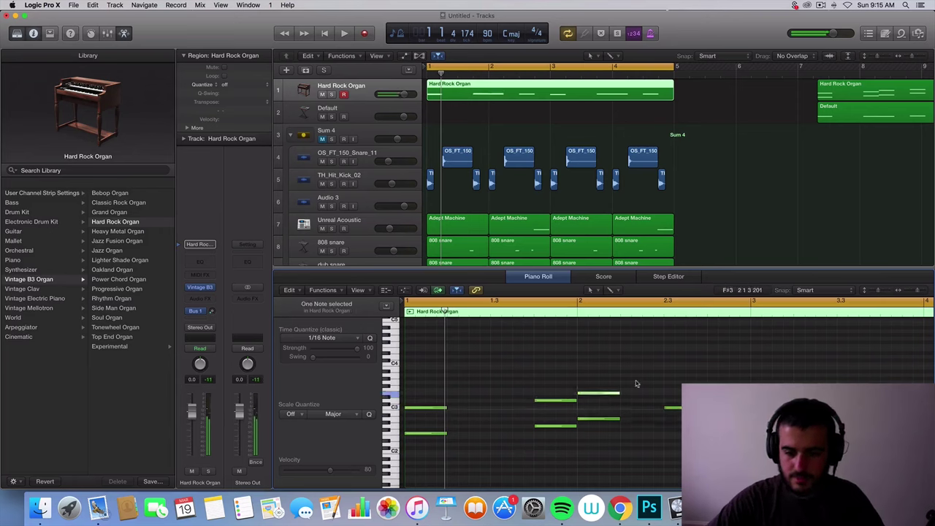
pyautogui.click(675, 380)
pyautogui.moveTo(679, 381); pyautogui.dragTo(679, 384)
pyautogui.click(662, 400)
pyautogui.press('space')
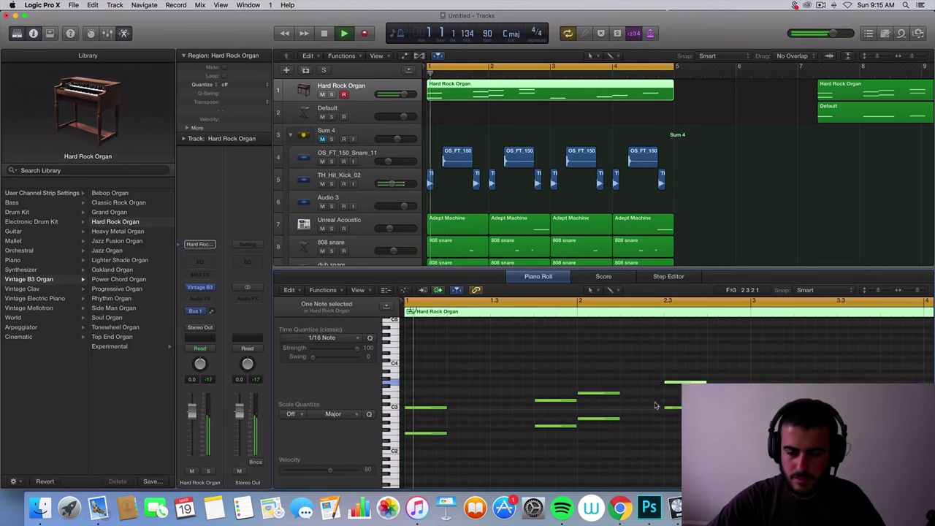
# Replace the notes in bars 3 and 4 with a repeat of the eight notes from bars 1 and 2
pyautogui.scroll(-3, 635, 420)
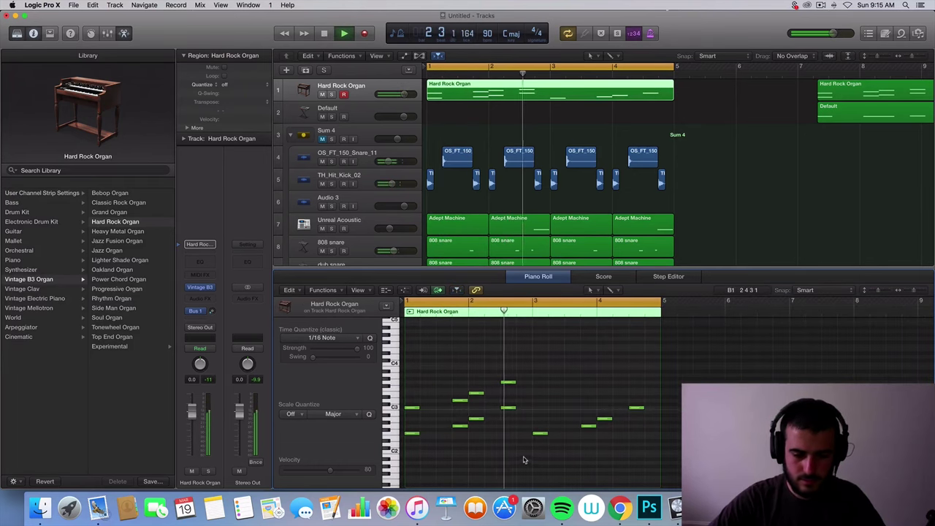
pyautogui.moveTo(536, 374); pyautogui.dragTo(718, 488)
pyautogui.press('Delete')
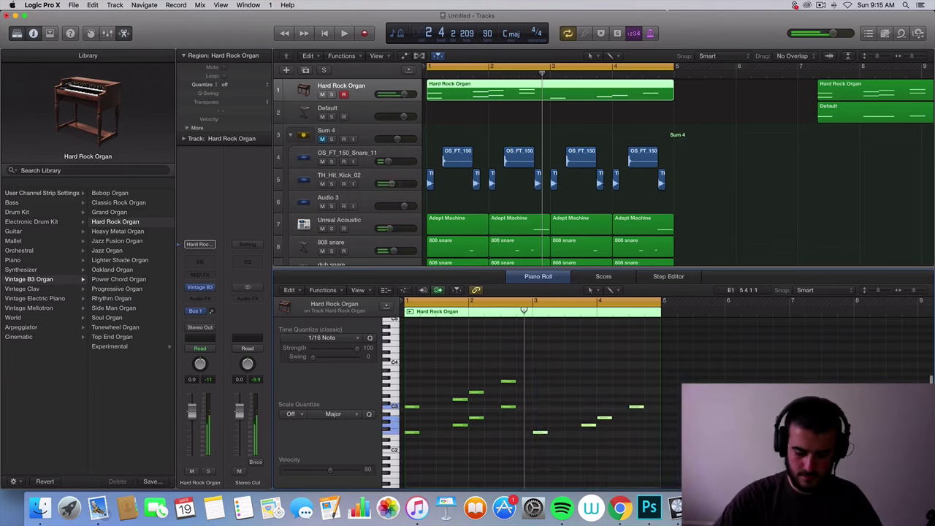
pyautogui.moveTo(596, 451); pyautogui.dragTo(402, 368)
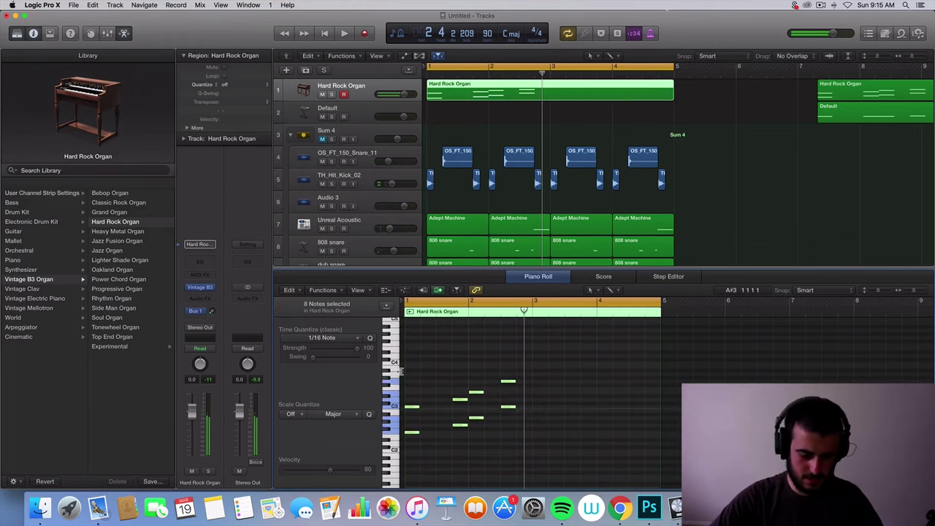
pyautogui.press('super+r')
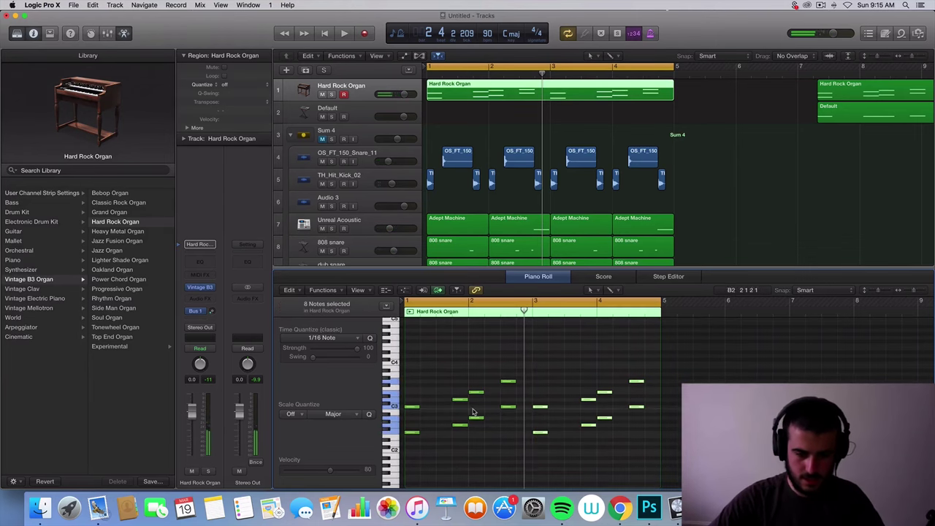
# Lower the upper note at bar 4 beat 3 to D3 and play back bars 3 and 4 as the cycle range
pyautogui.click(572, 407)
pyautogui.moveTo(637, 382); pyautogui.dragTo(636, 399)
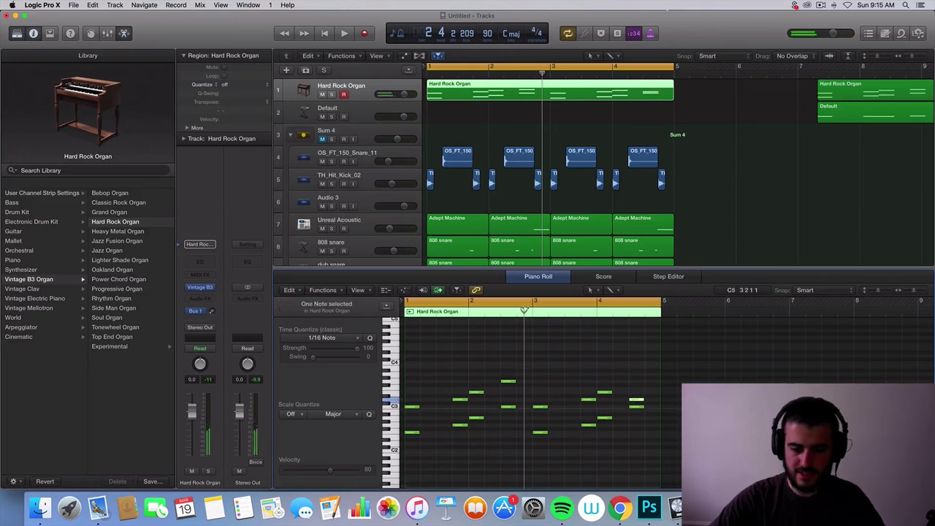
pyautogui.moveTo(534, 302); pyautogui.dragTo(662, 303)
pyautogui.click(637, 366)
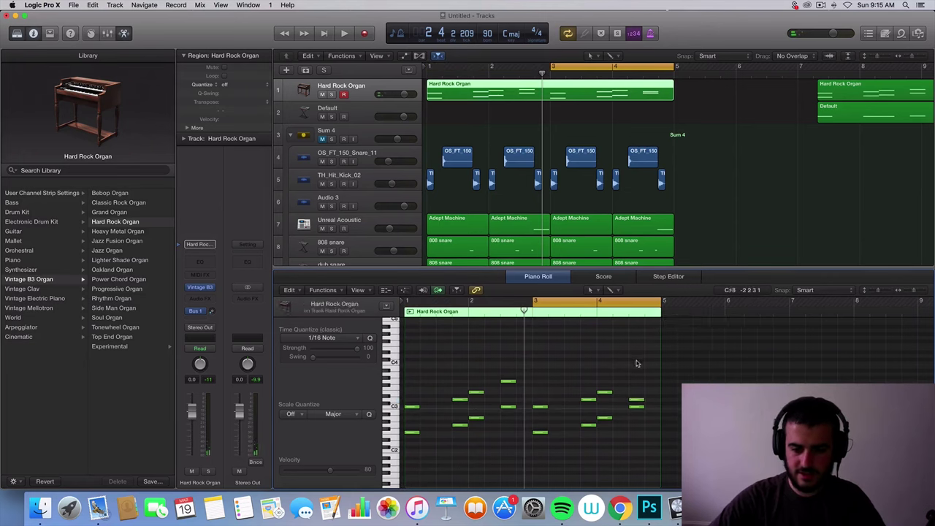
pyautogui.press('space')
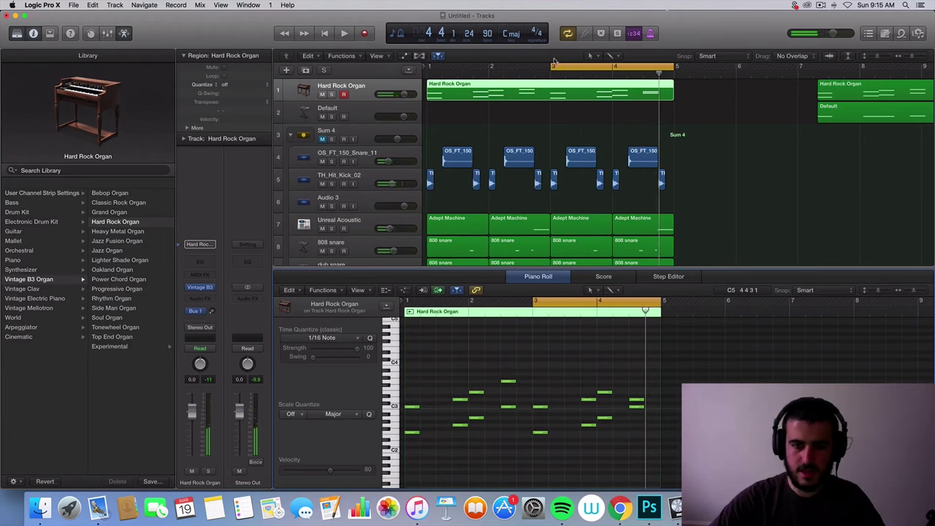
# Extend the cycle range back to bar 1 and create an empty region on the Default track from bar 1 to bar 5
pyautogui.moveTo(550, 68); pyautogui.dragTo(430, 68)
pyautogui.click(485, 108)
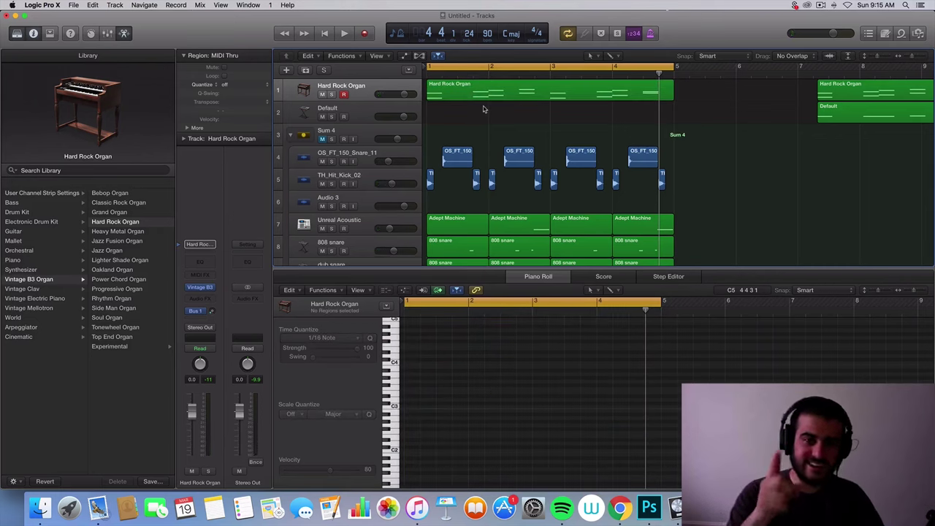
pyautogui.click(362, 111)
pyautogui.doubleClick(444, 111)
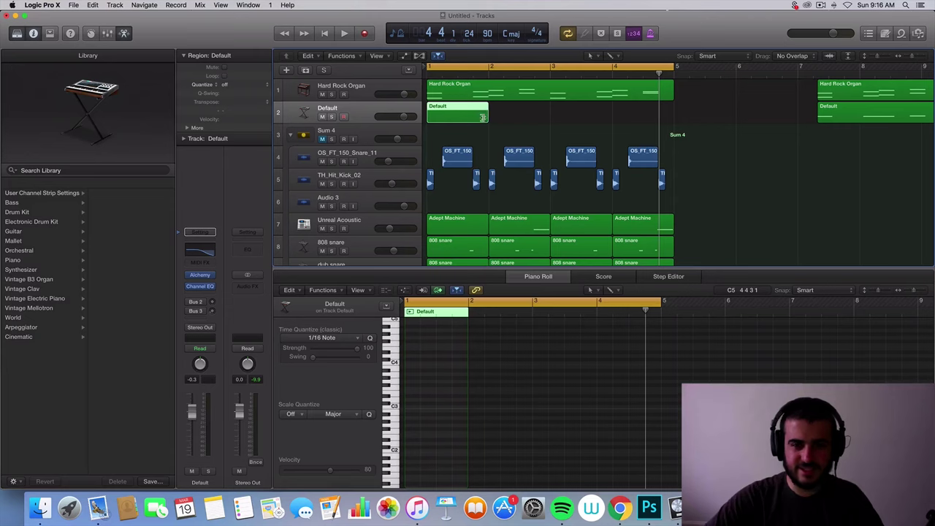
pyautogui.moveTo(482, 116); pyautogui.dragTo(672, 126)
# Add a one-beat A3 note at bar 1 beat 1 of the Hard Rock Organ region and play it from the start
pyautogui.click(633, 90)
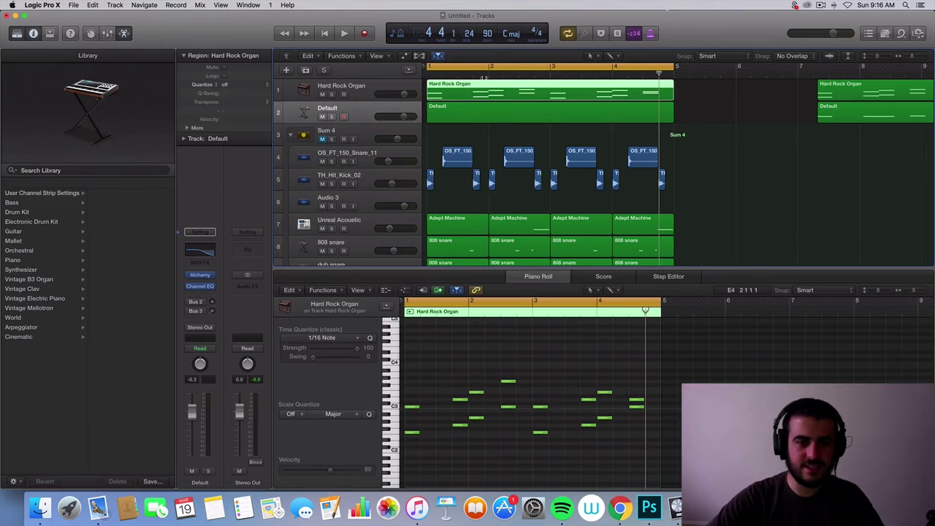
pyautogui.moveTo(483, 76); pyautogui.dragTo(411, 80)
pyautogui.click(393, 83)
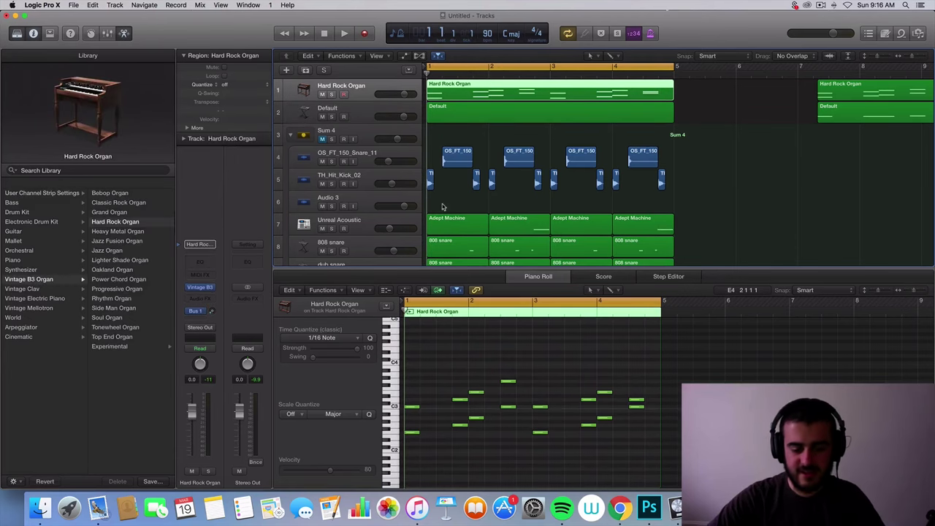
pyautogui.press('super+Right')
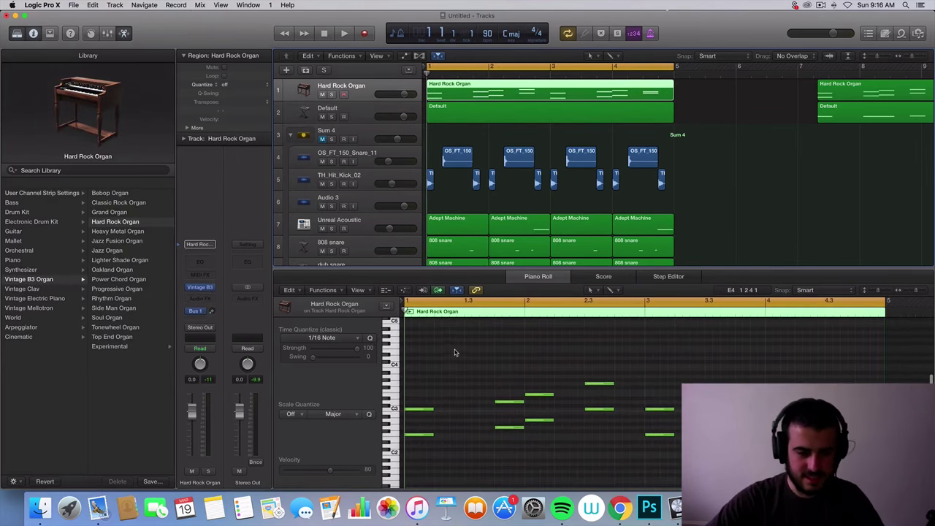
pyautogui.click(411, 376)
pyautogui.press('space')
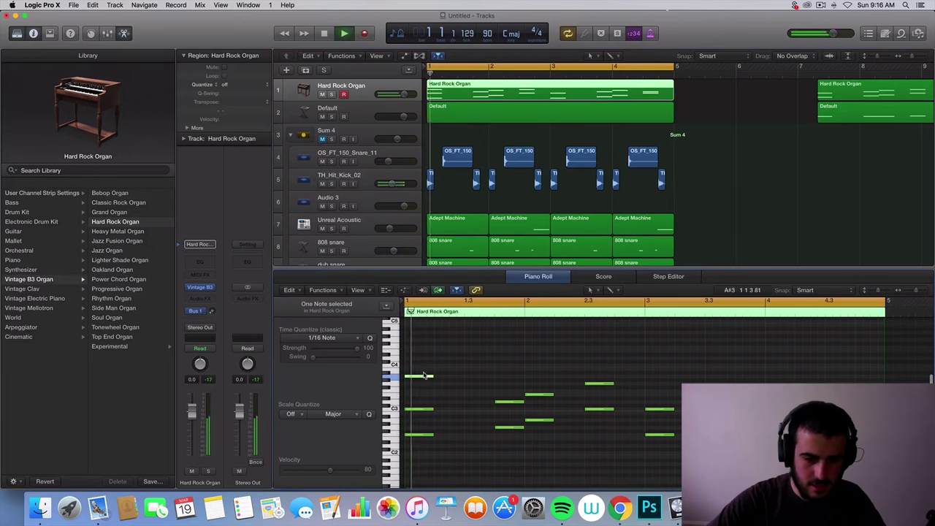
# Add one-beat top notes B3 at bar 1 beat 4, C4 at bar 2 beat 1 and E4 at bar 2 beat 3, and play them back
pyautogui.click(496, 368)
pyautogui.click(525, 361)
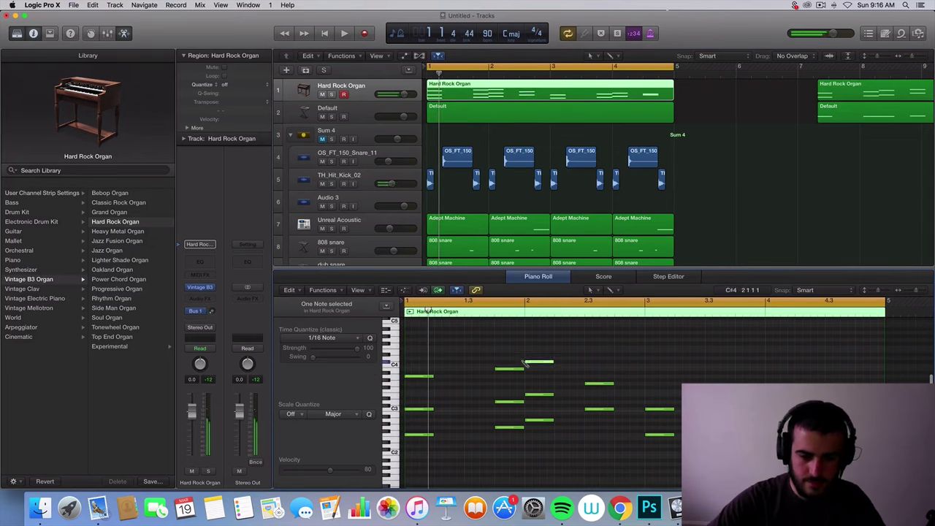
pyautogui.moveTo(533, 363); pyautogui.dragTo(533, 367)
pyautogui.click(589, 359)
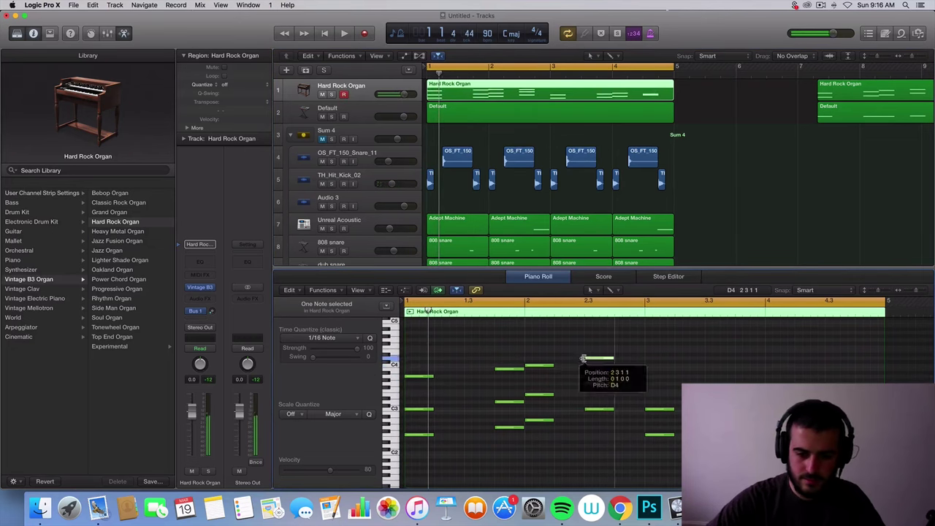
pyautogui.moveTo(592, 359); pyautogui.dragTo(591, 351)
pyautogui.press('space')
pyautogui.click(584, 374)
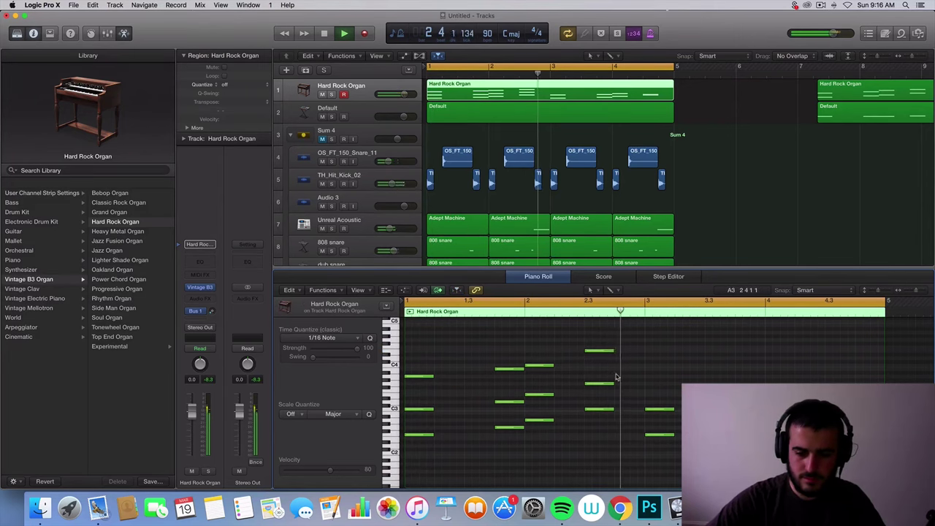
pyautogui.press('space')
# Try repeating the four top notes into bars 3 and 4, and delete all eight top notes from the Hard Rock Organ region
pyautogui.click(544, 366)
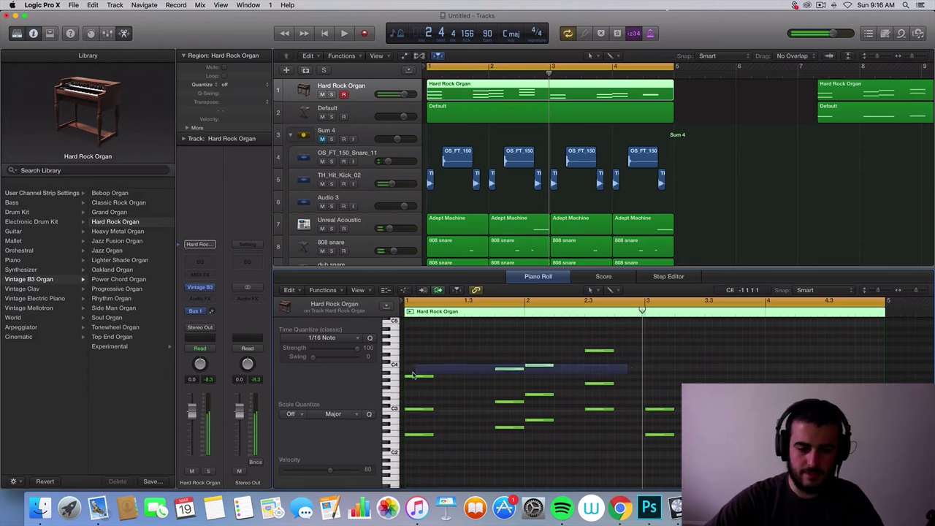
pyautogui.moveTo(637, 380); pyautogui.dragTo(399, 345)
pyautogui.press('super+c')
pyautogui.press('super+v')
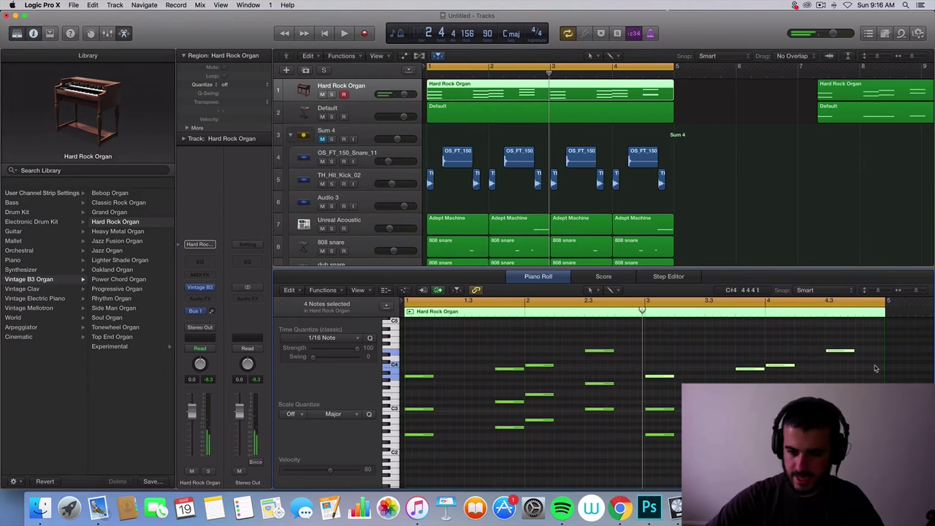
pyautogui.moveTo(870, 379); pyautogui.dragTo(412, 346)
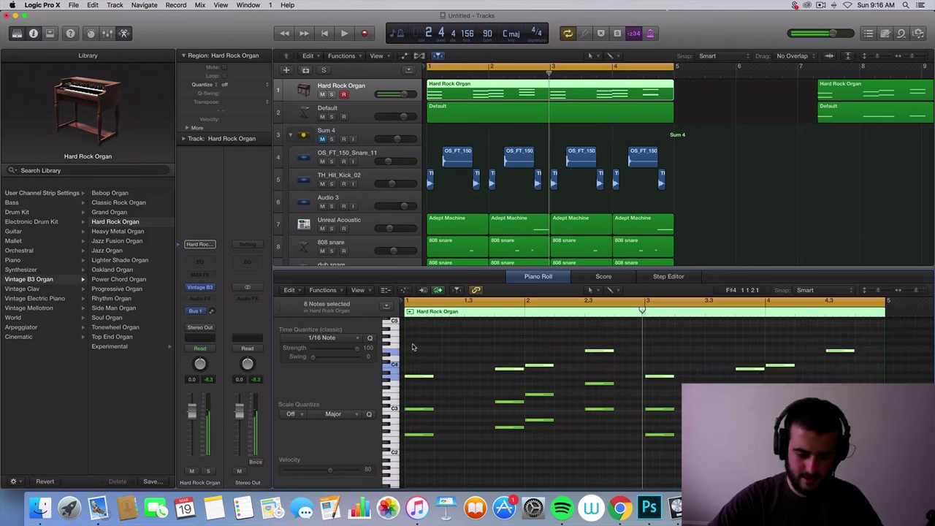
pyautogui.press('Delete')
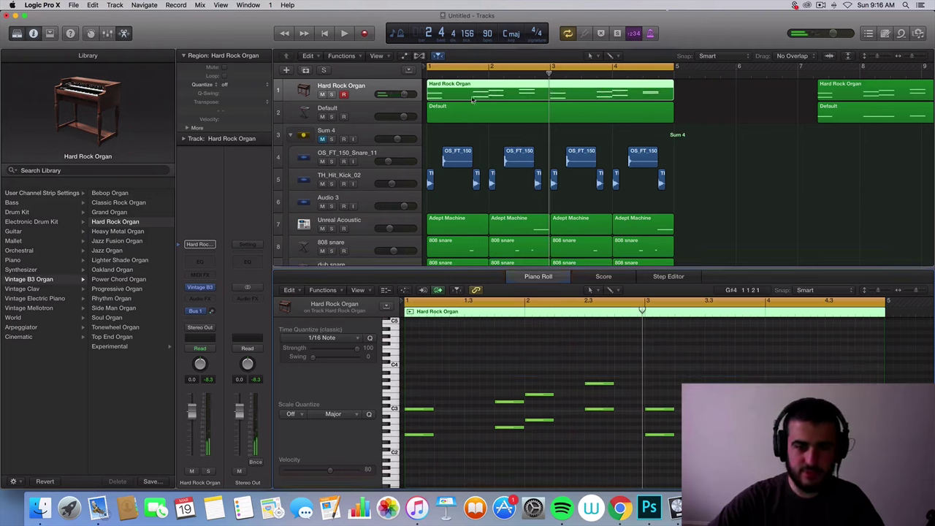
# Return the playhead to bar 1 and select the Default track with its empty region
pyautogui.press('Return')
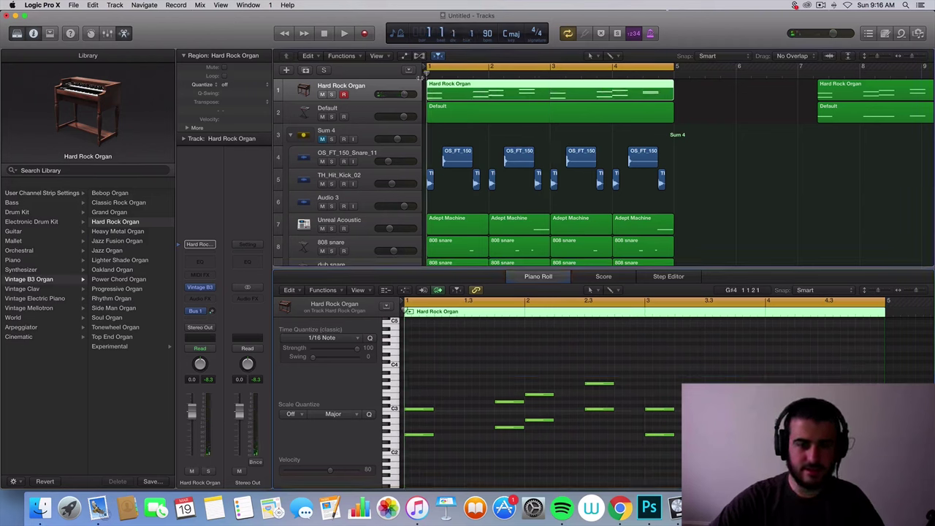
pyautogui.click(398, 110)
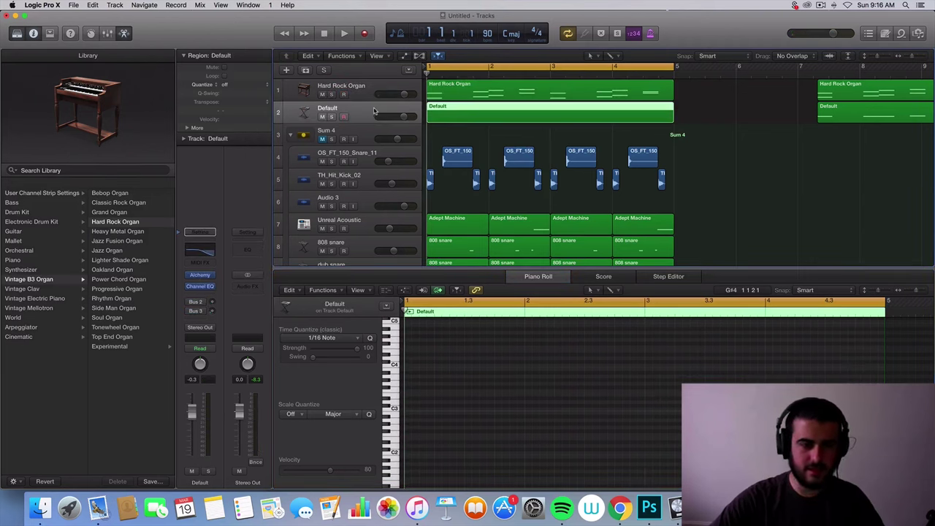
# Solo and play the Default track, and clear its Alchemy patch
pyautogui.click(331, 117)
pyautogui.press('space')
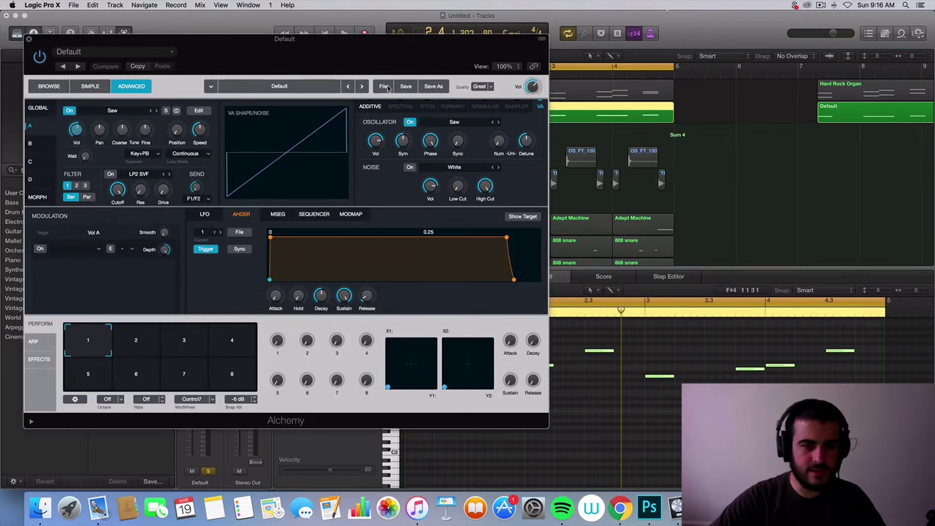
pyautogui.click(385, 86)
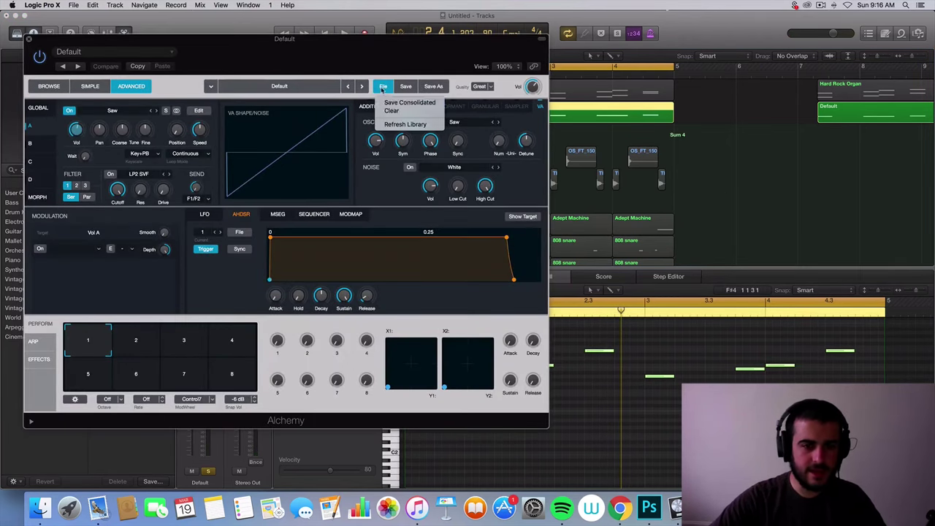
pyautogui.click(394, 111)
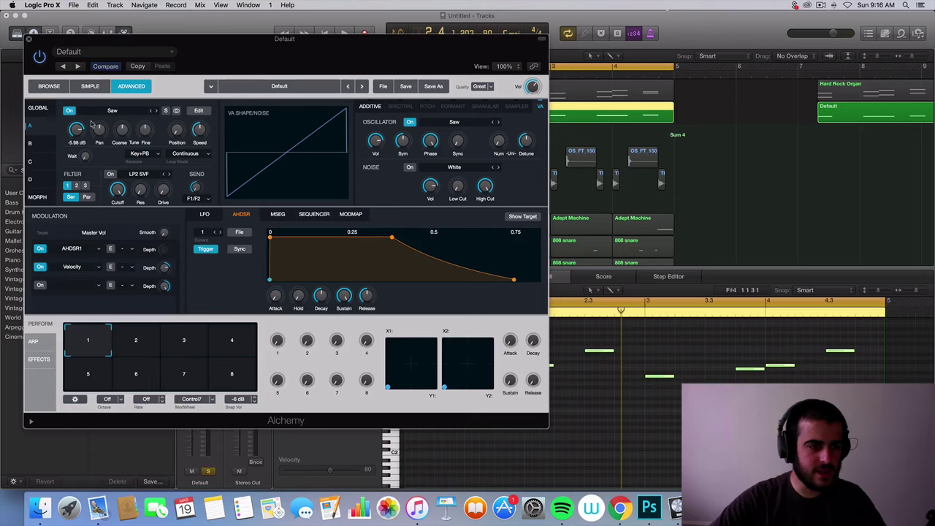
# Adjust the volume of source A in Alchemy, and inspect the Default track's Channel EQ curve
pyautogui.moveTo(78, 131); pyautogui.dragTo(81, 136)
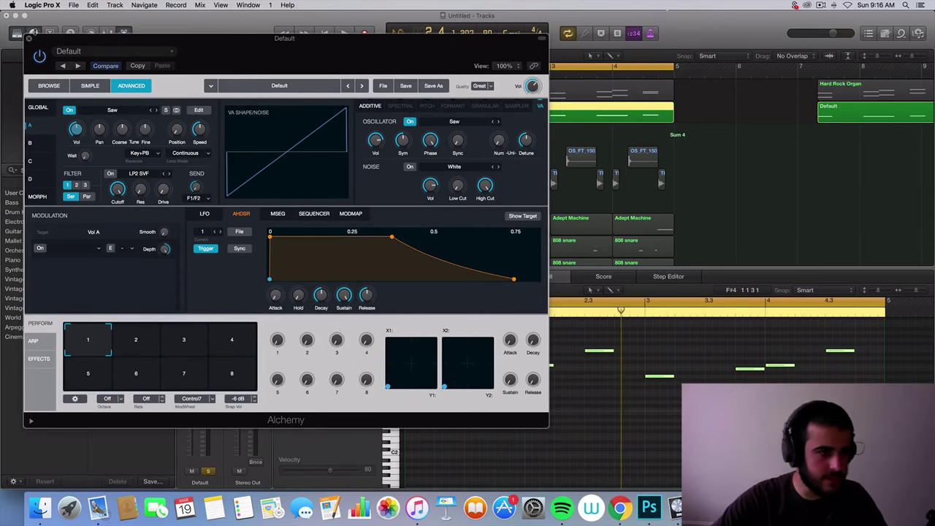
pyautogui.click(28, 39)
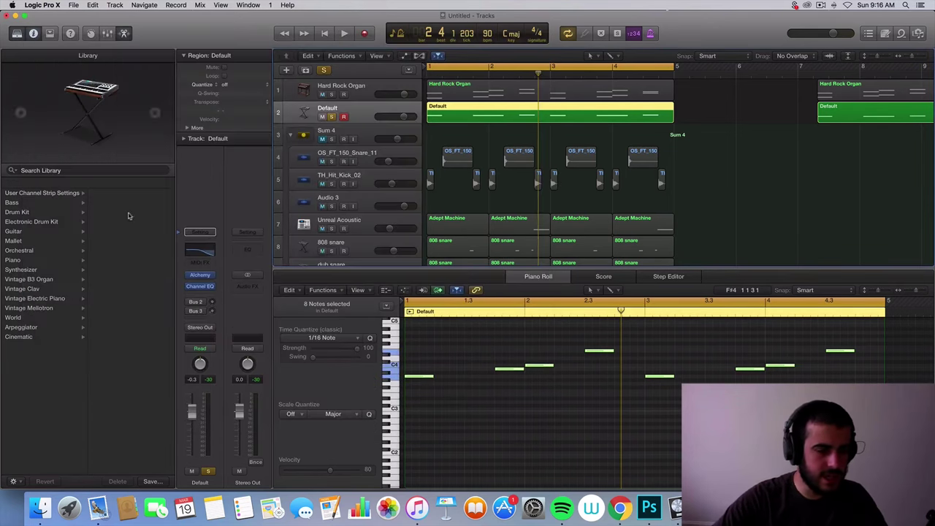
pyautogui.click(202, 286)
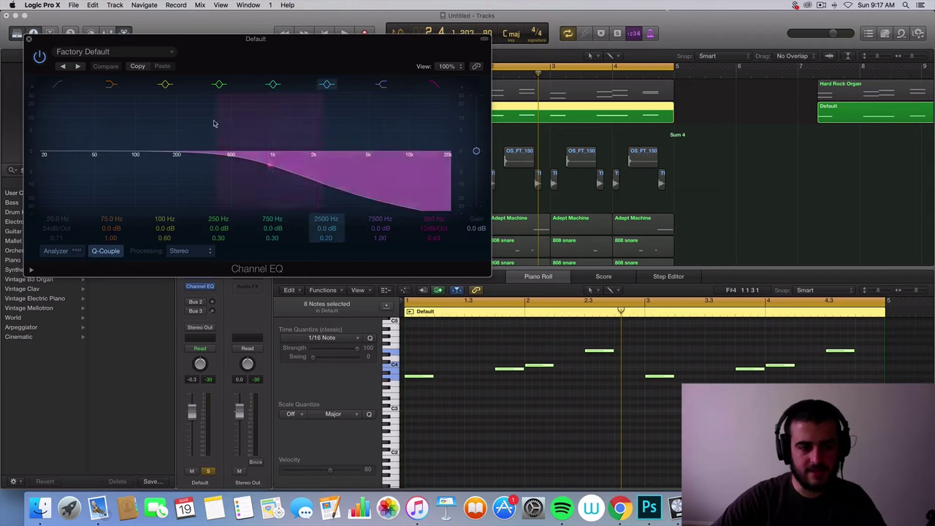
pyautogui.click(29, 39)
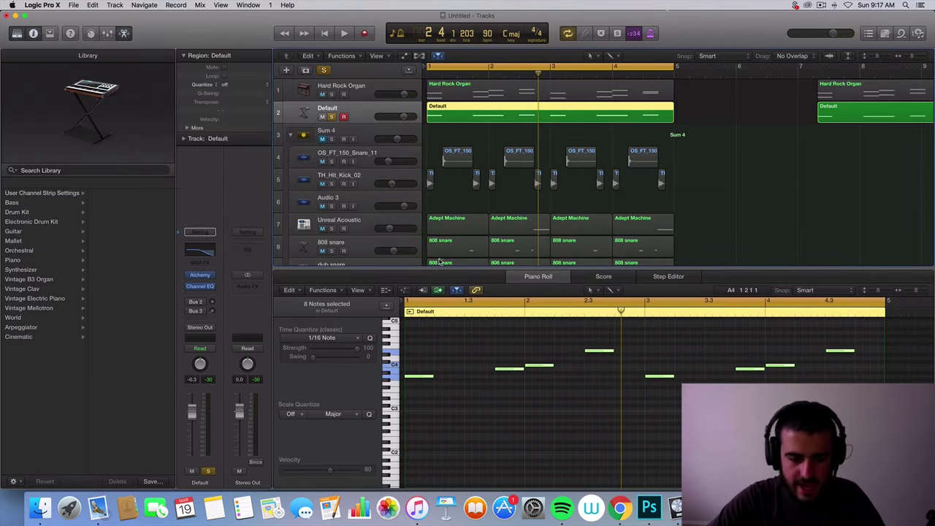
# Move all eight Default notes down one octave, and solo the Default and Hard Rock Organ tracks together
pyautogui.moveTo(416, 377); pyautogui.dragTo(415, 422)
pyautogui.click(331, 117)
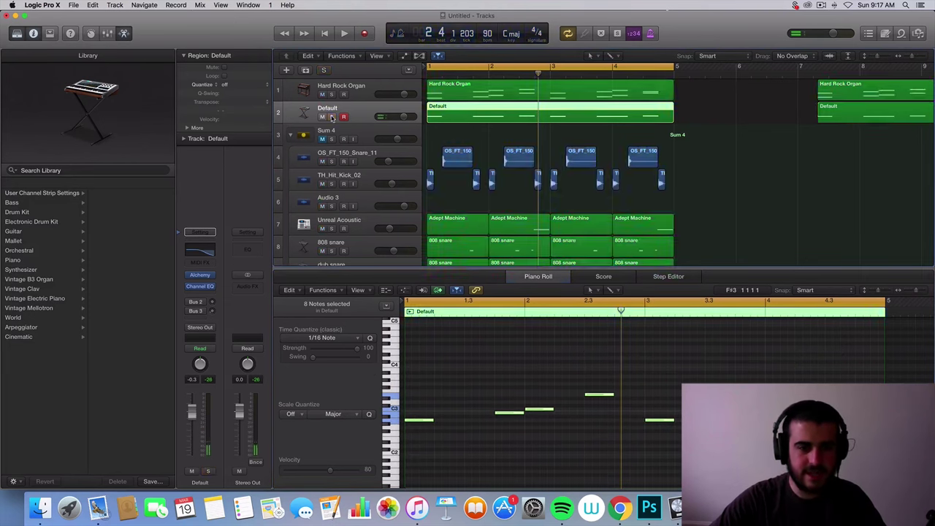
pyautogui.click(331, 117)
pyautogui.click(331, 96)
# Raise the Default track's volume to about +4.1 dB while it plays with the organ
pyautogui.press('space')
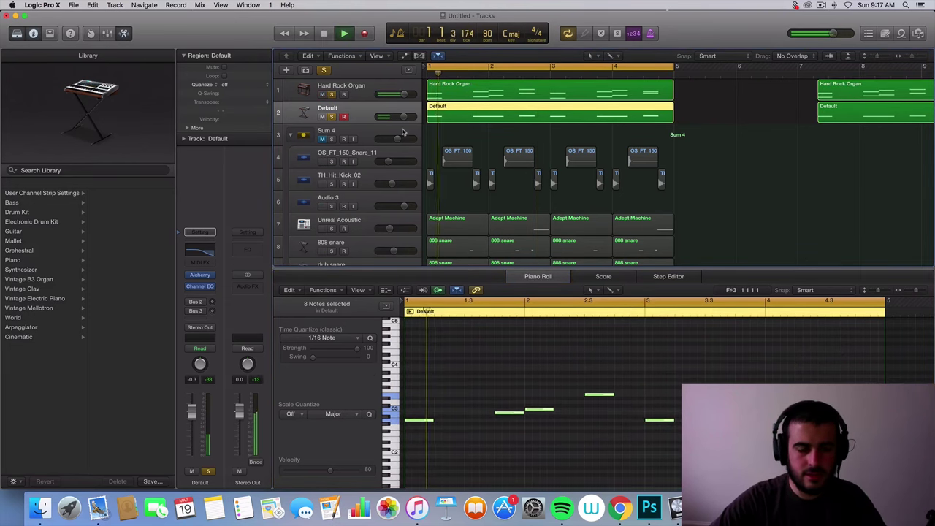
pyautogui.moveTo(403, 116); pyautogui.dragTo(410, 116)
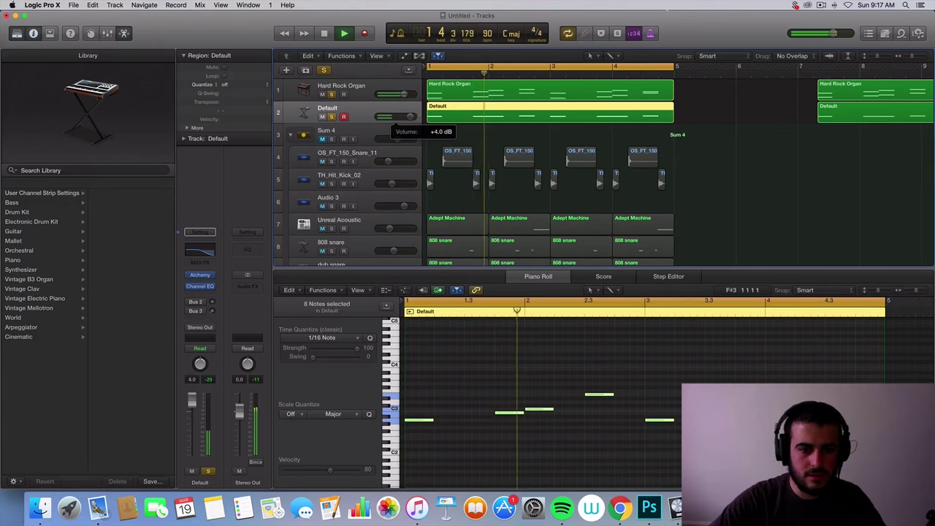
pyautogui.press('space')
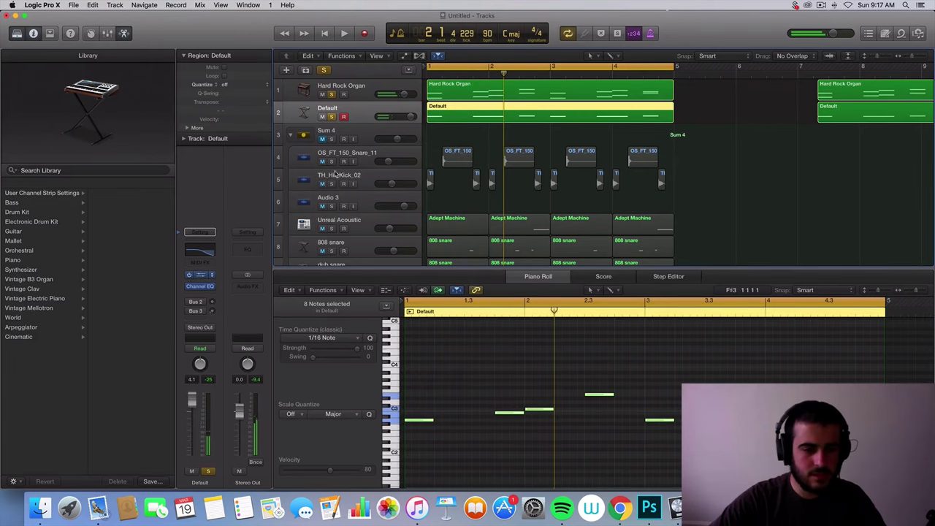
# Shorten the Alchemy AHDSR envelope's release to 0.016 s and play the soloed tracks
pyautogui.press('v')
pyautogui.moveTo(366, 294); pyautogui.dragTo(361, 317)
pyautogui.press('space')
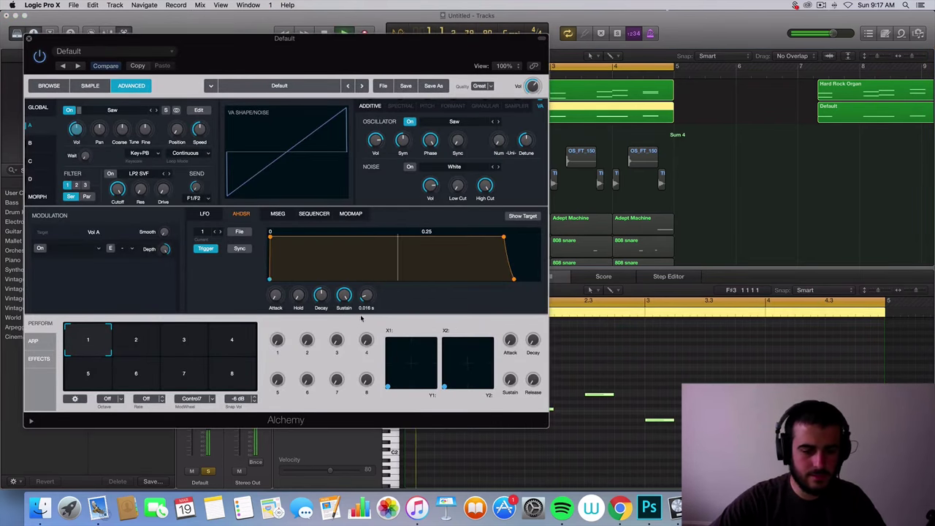
pyautogui.click(28, 39)
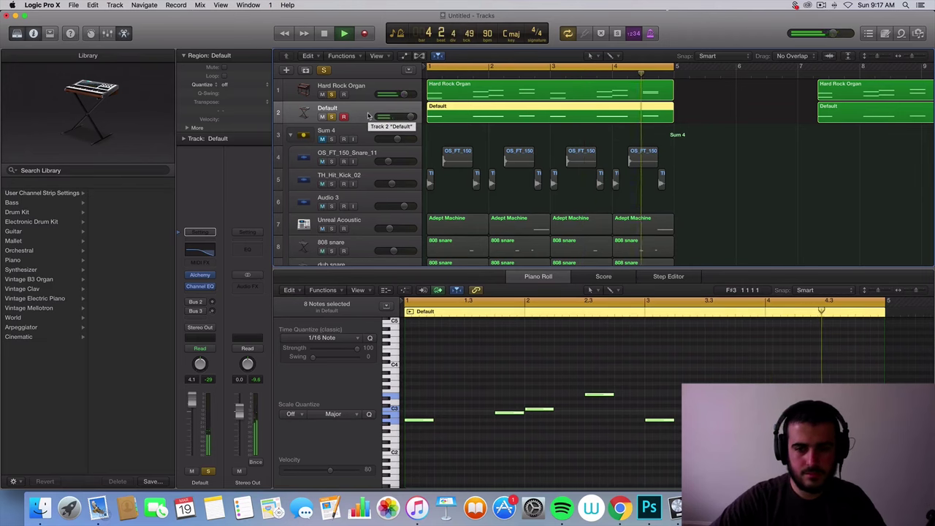
pyautogui.press('space')
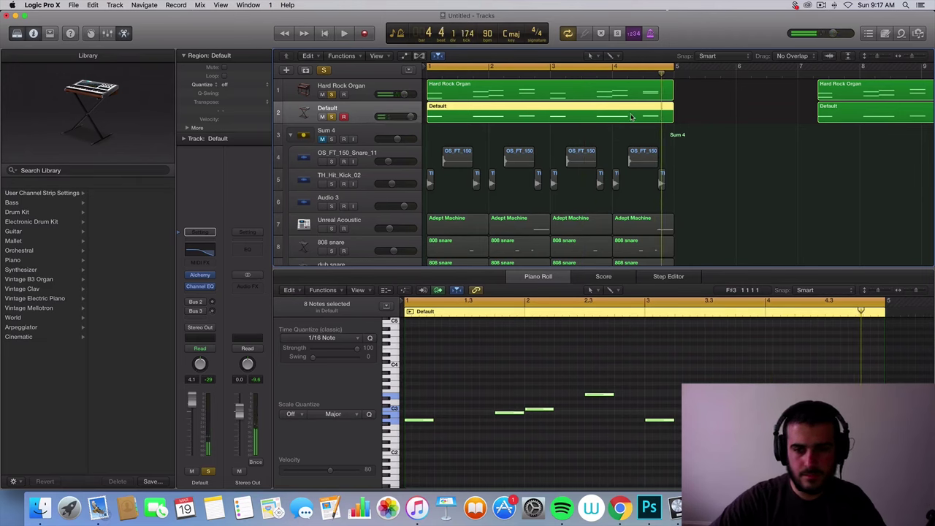
# Lower the Default region's last note at bar 4 beat 3 to C3, and set the cycle range to bars 3 and 4
pyautogui.click(829, 402)
pyautogui.click(825, 409)
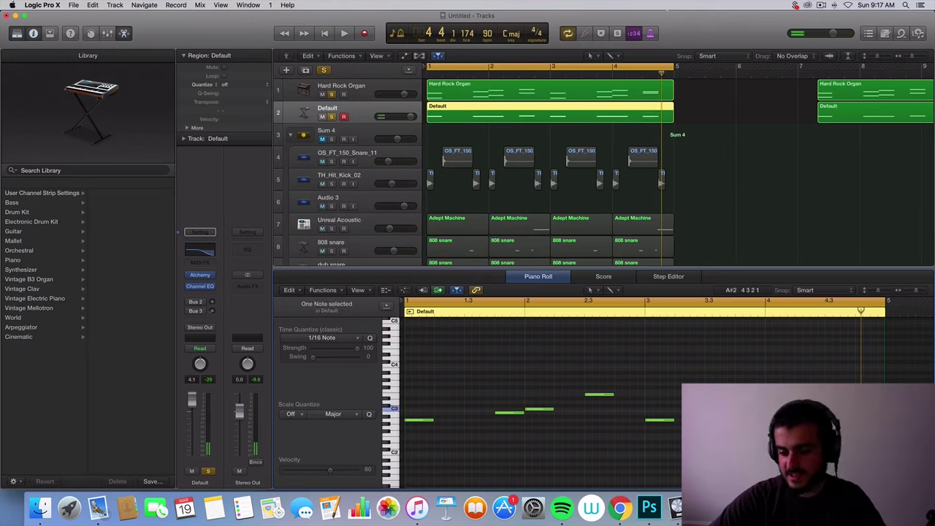
pyautogui.click(755, 302)
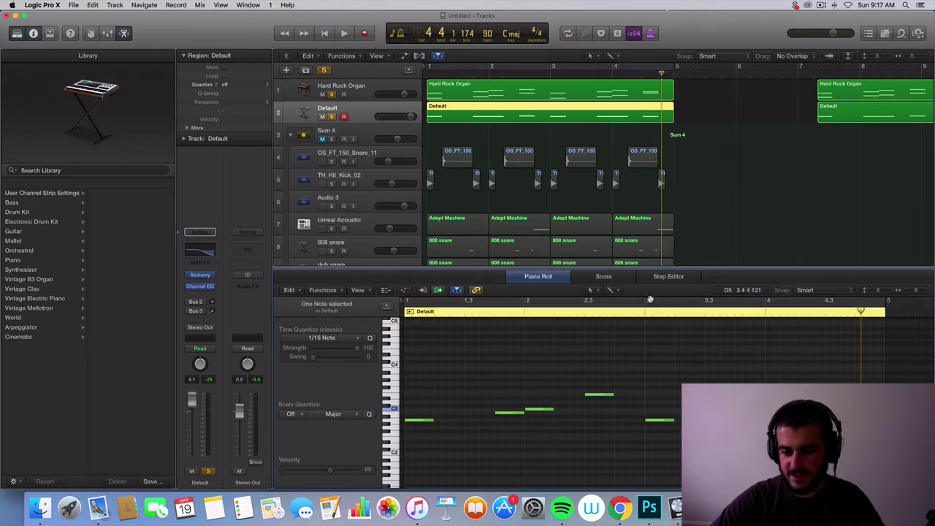
pyautogui.moveTo(650, 300); pyautogui.dragTo(886, 301)
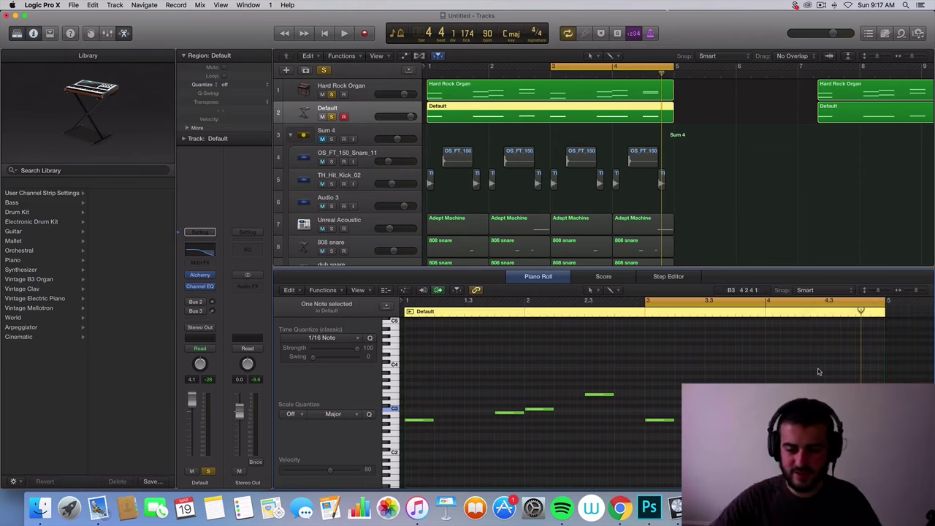
# Play the cycled bars 3 and 4 to check the last note against the organ chords
pyautogui.click(818, 372)
pyautogui.press('space')
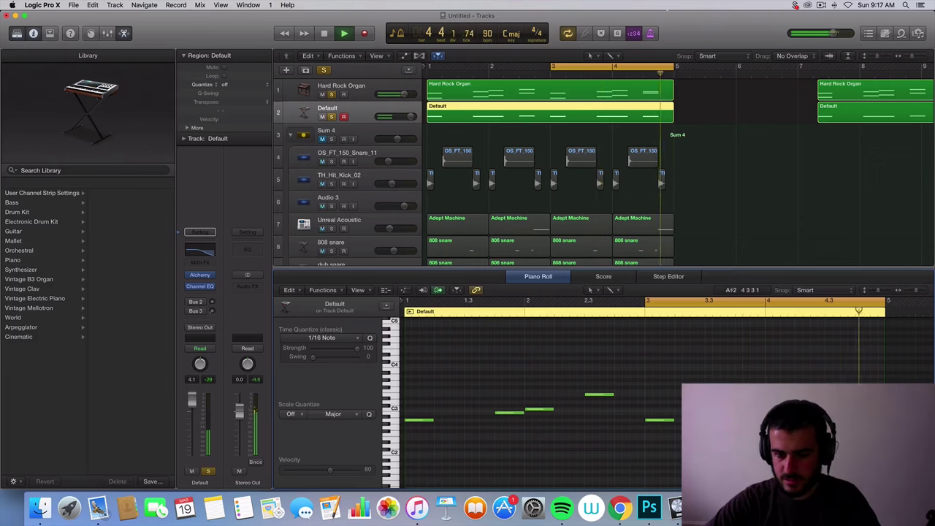
pyautogui.press('space')
pyautogui.press('Left')
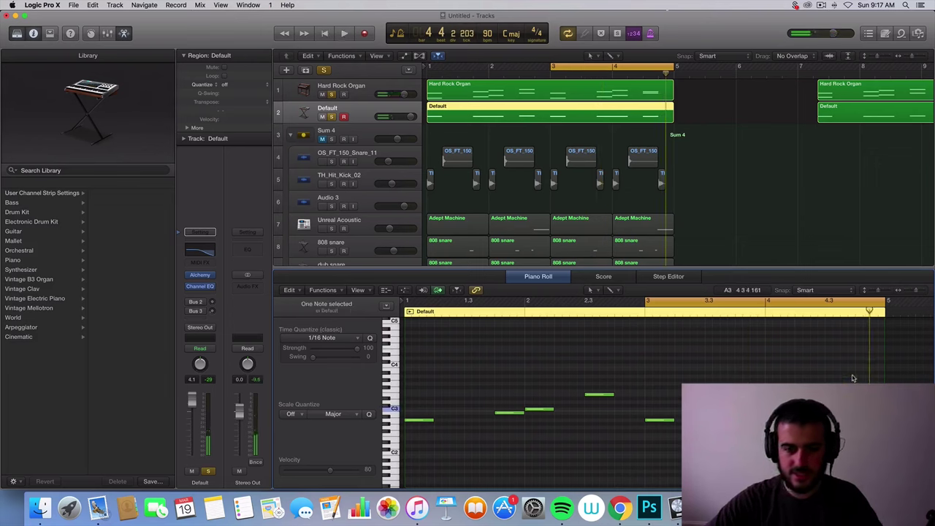
pyautogui.press('super+shift+a')
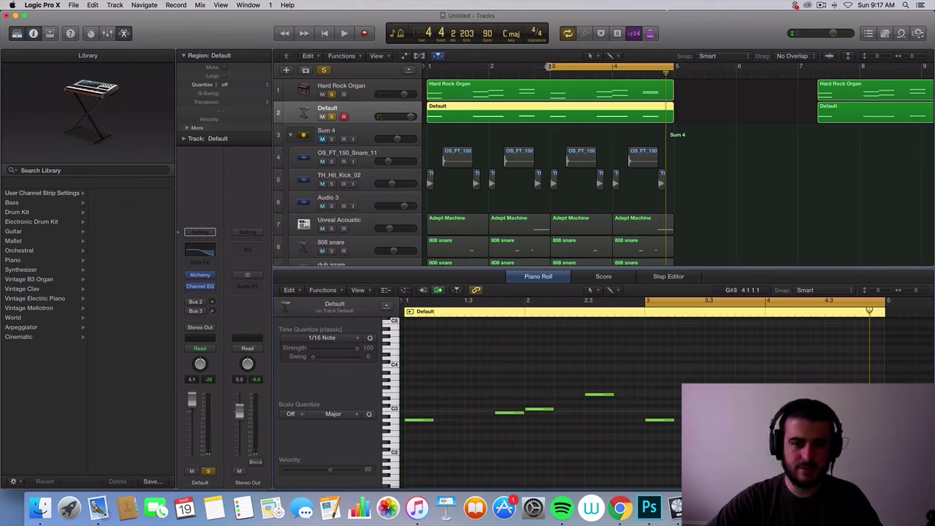
# Extend the cycle range to cover bars 1 to 4, and play the Hard Rock Organ and Default tracks together in solo
pyautogui.moveTo(725, 130); pyautogui.dragTo(648, 99)
pyautogui.click(332, 116)
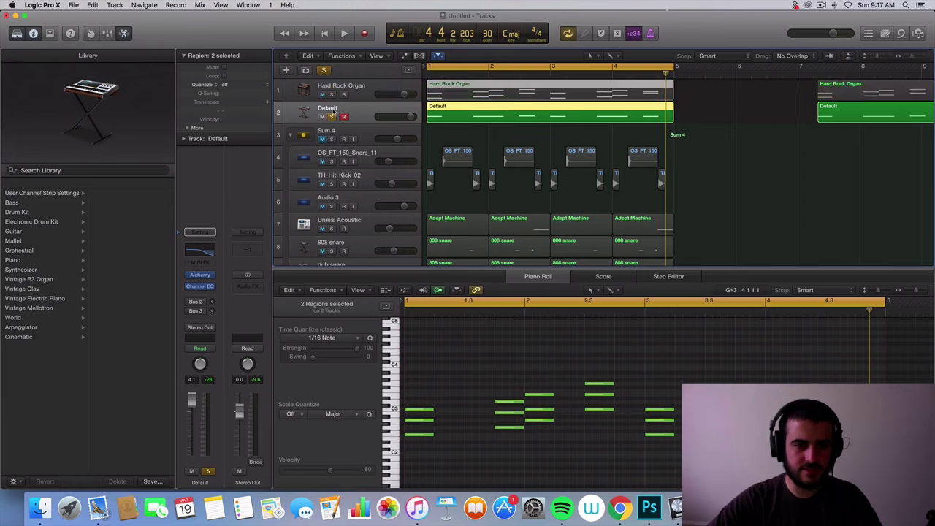
pyautogui.click(332, 117)
pyautogui.click(332, 95)
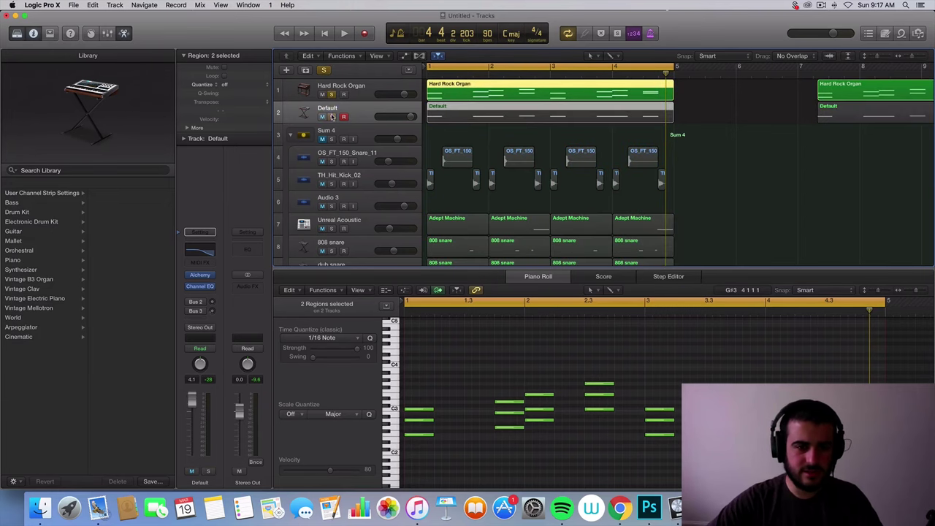
pyautogui.click(332, 117)
pyautogui.press('space')
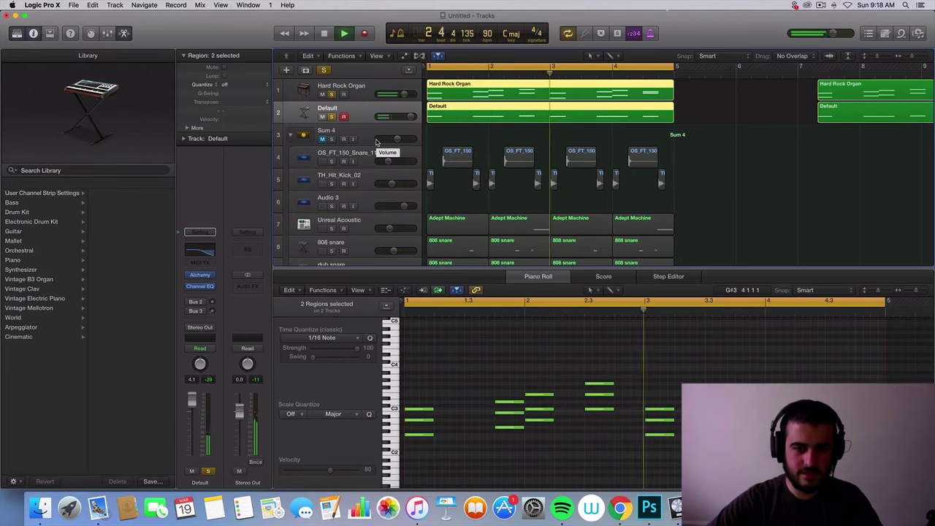
pyautogui.press('space')
# Unsolo the Default and Hard Rock Organ tracks, unmute the Sum 4 drum stack, and play the full arrangement
pyautogui.click(336, 117)
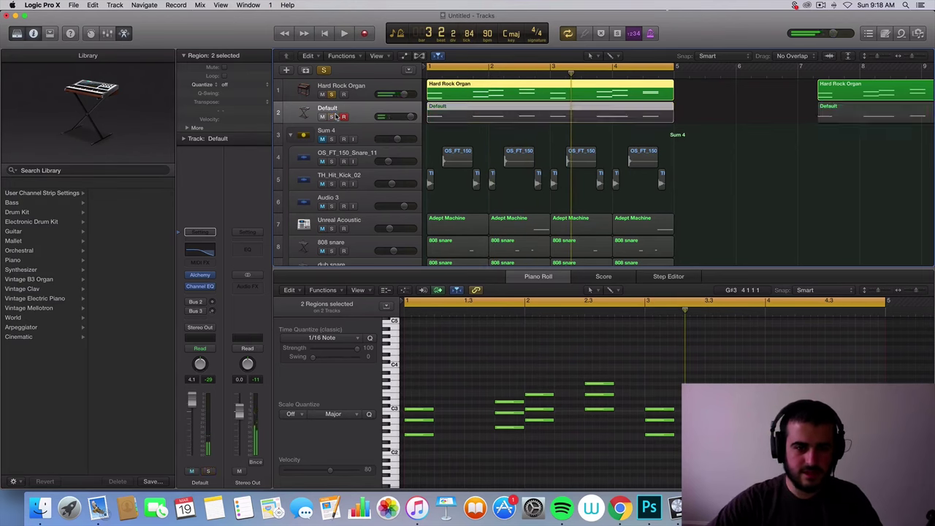
pyautogui.click(333, 95)
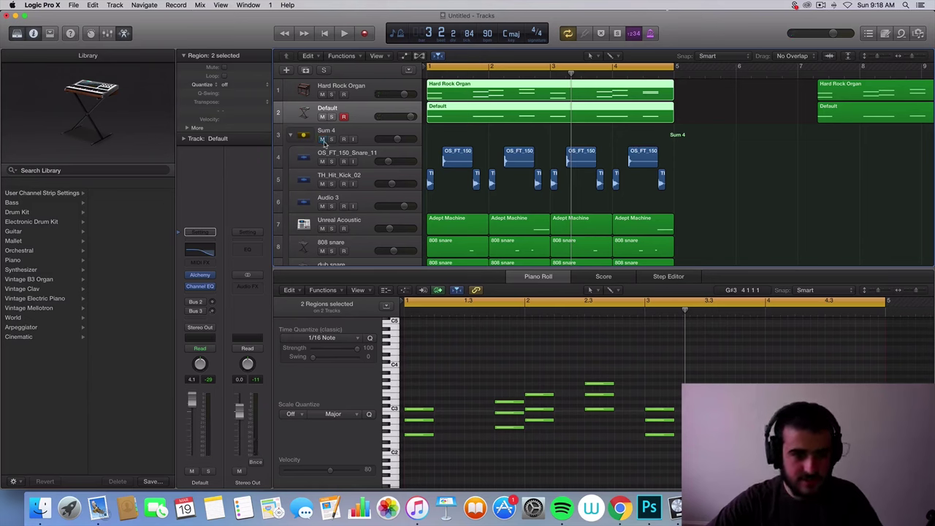
pyautogui.press('space')
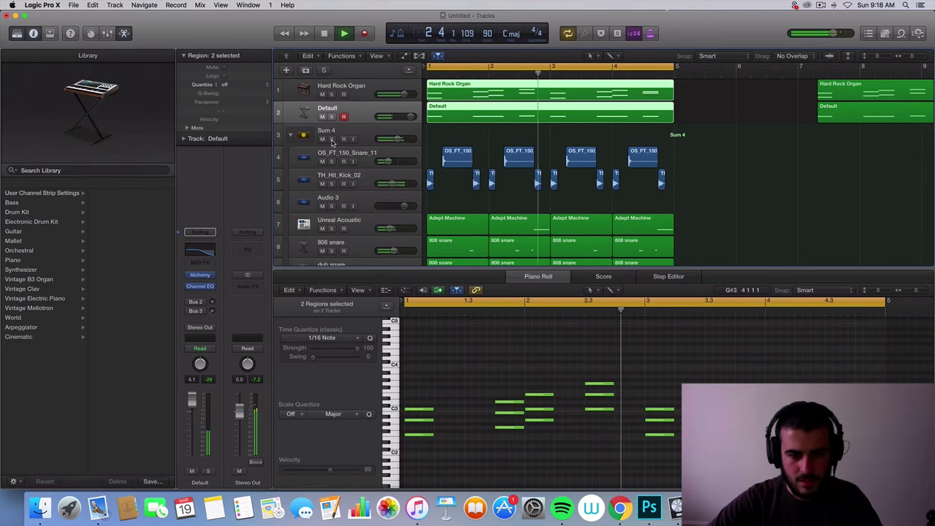
# Solo the Sum 4 drum stack and look over the MIDI and audio drum regions on its tracks
pyautogui.click(331, 139)
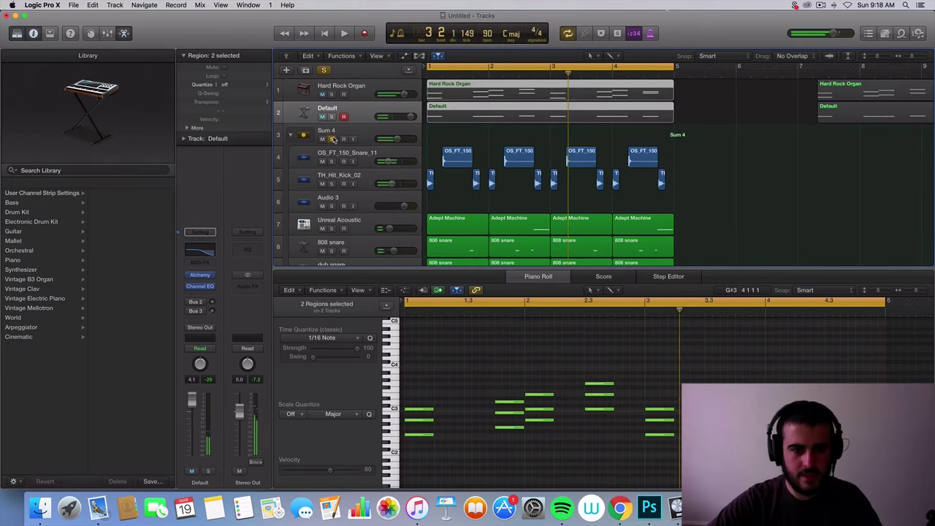
pyautogui.click(343, 132)
pyautogui.scroll(-5, 571, 212)
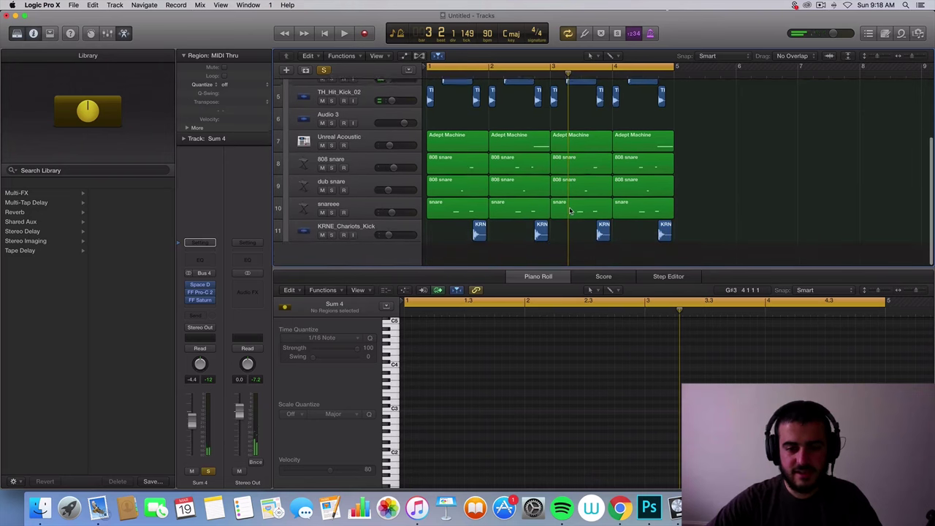
pyautogui.moveTo(698, 207); pyautogui.dragTo(462, 136)
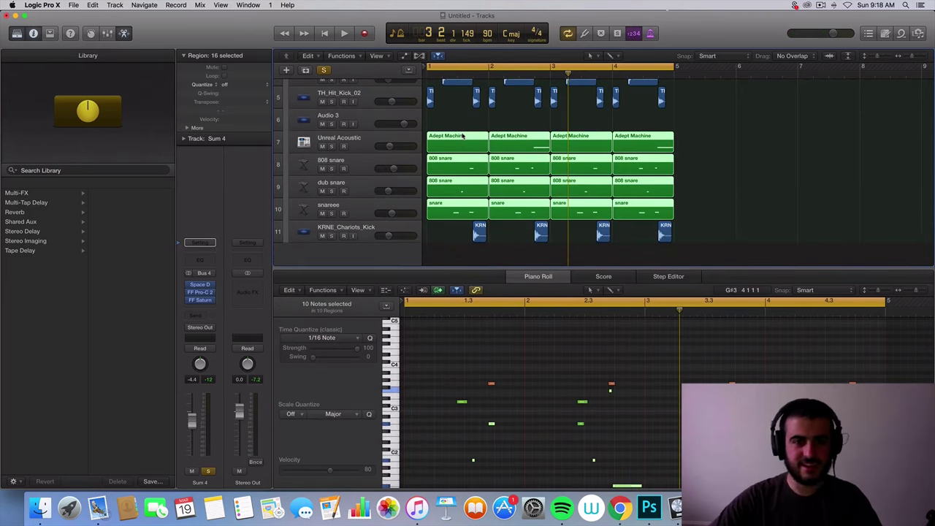
pyautogui.scroll(3, 461, 136)
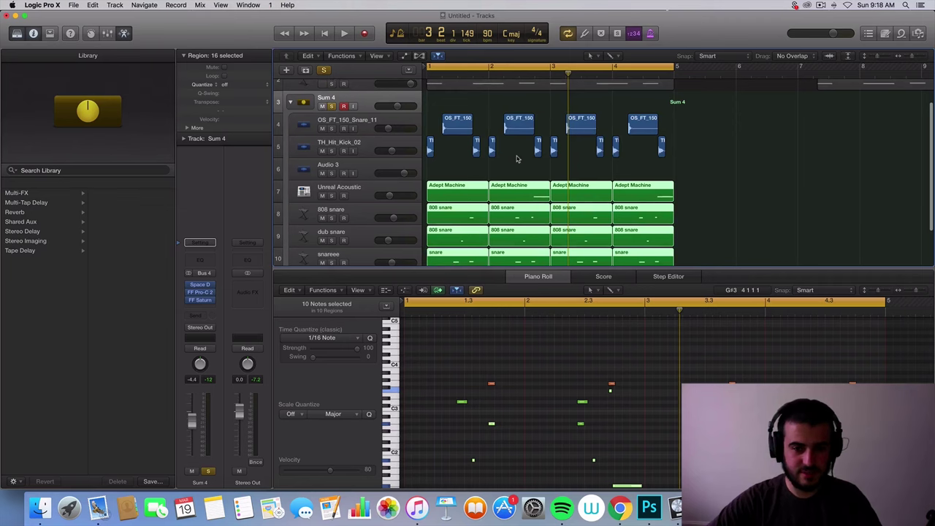
pyautogui.scroll(-1, 518, 154)
pyautogui.scroll(2, 520, 168)
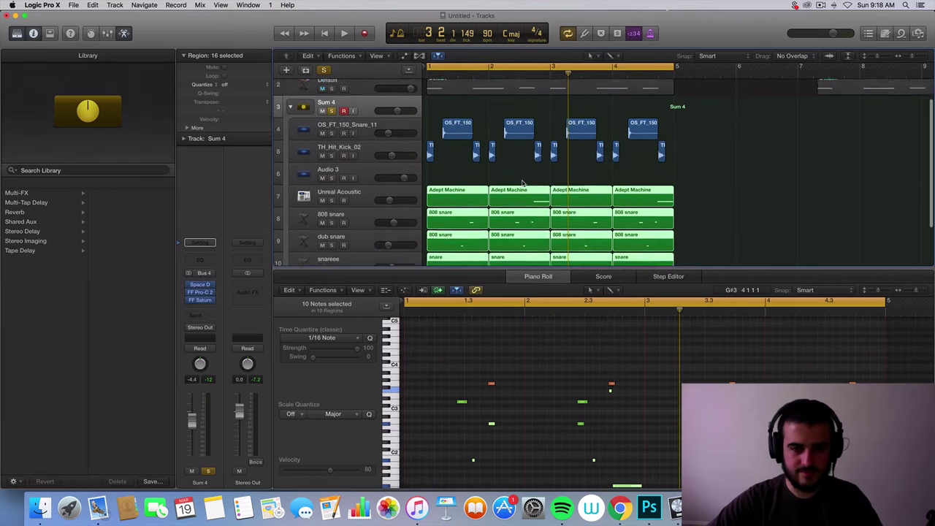
pyautogui.scroll(-1, 512, 176)
pyautogui.click(438, 127)
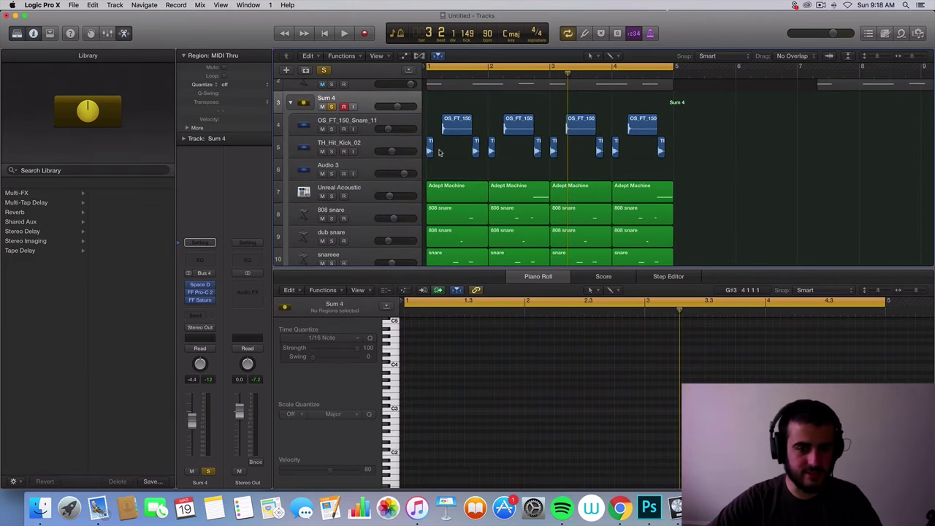
# Solo the TH_Hit_Kick_02 track inside the drum stack and play it from bar 1
pyautogui.click(343, 146)
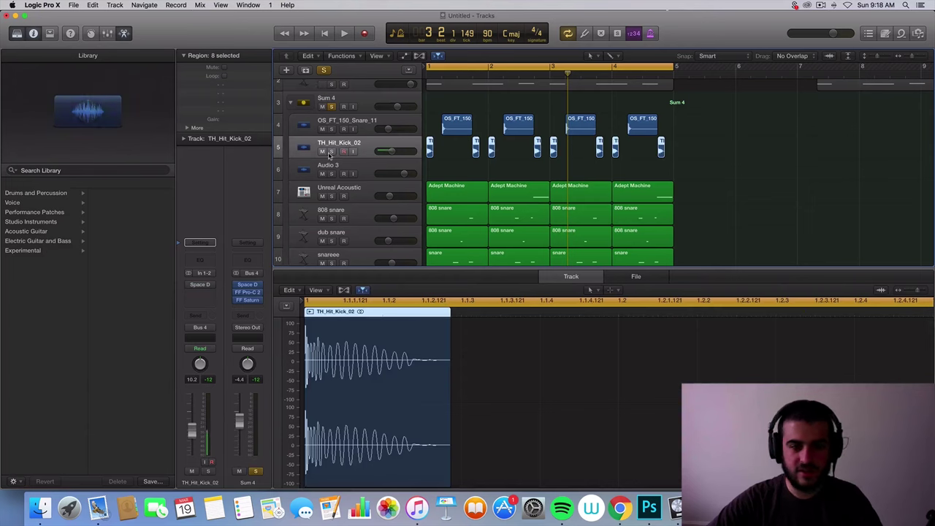
pyautogui.click(331, 151)
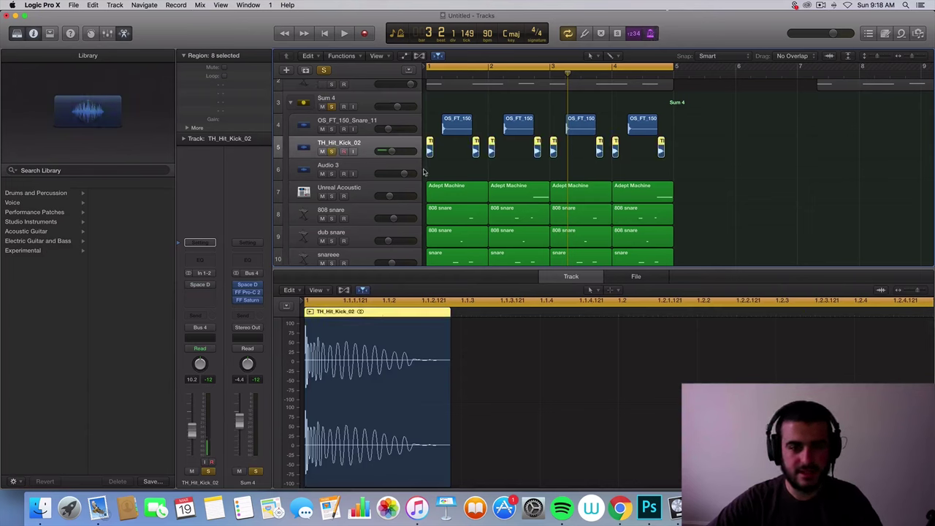
pyautogui.press('Return')
pyautogui.press('space')
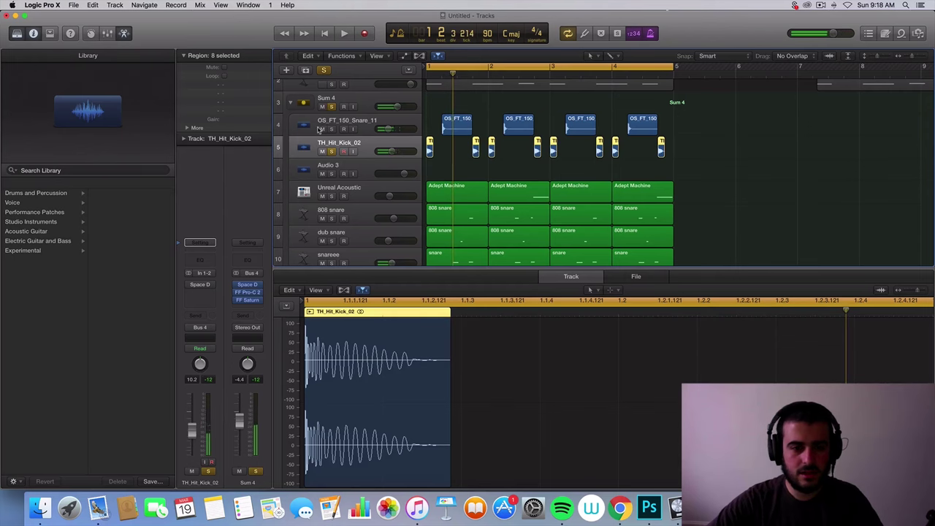
# Unsolo the Sum 4 stack, solo OS_FT_150_Snare_11 alongside TH_Hit_Kick_02, and play the kick and snare together
pyautogui.click(331, 106)
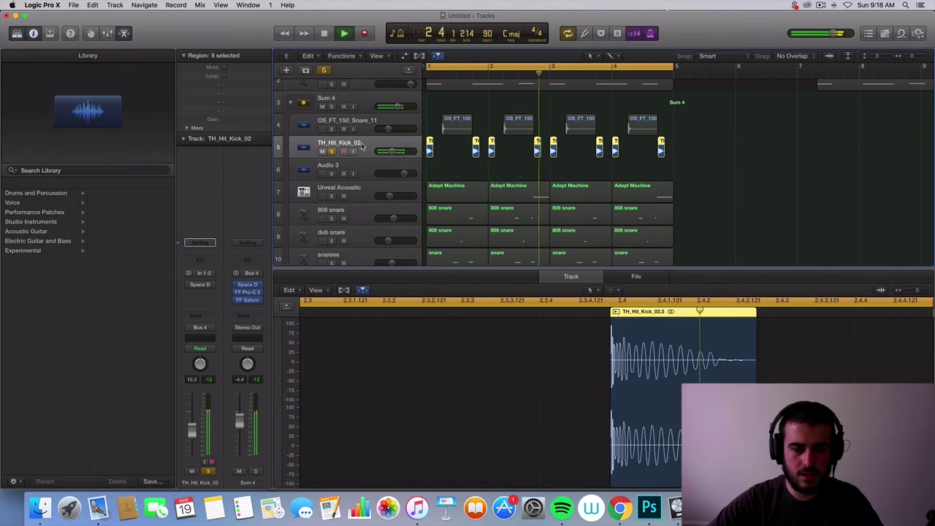
pyautogui.press('space')
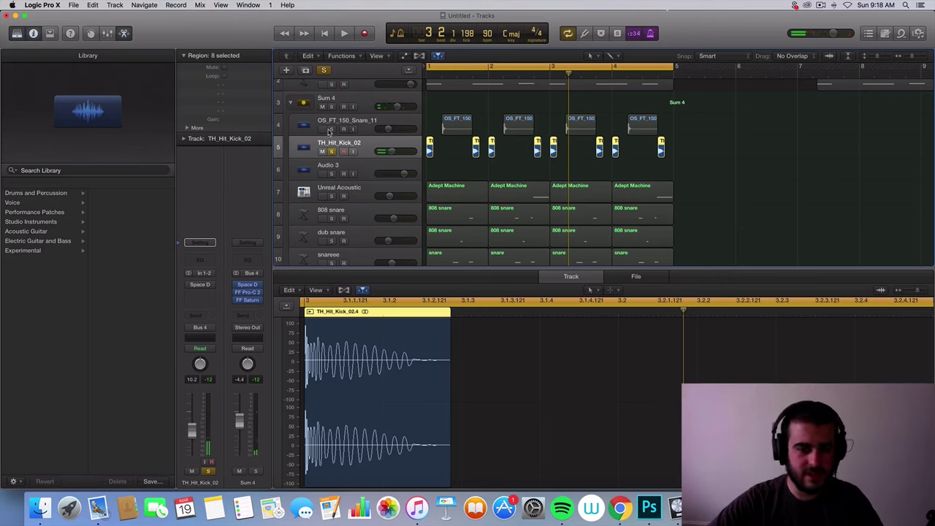
pyautogui.click(335, 130)
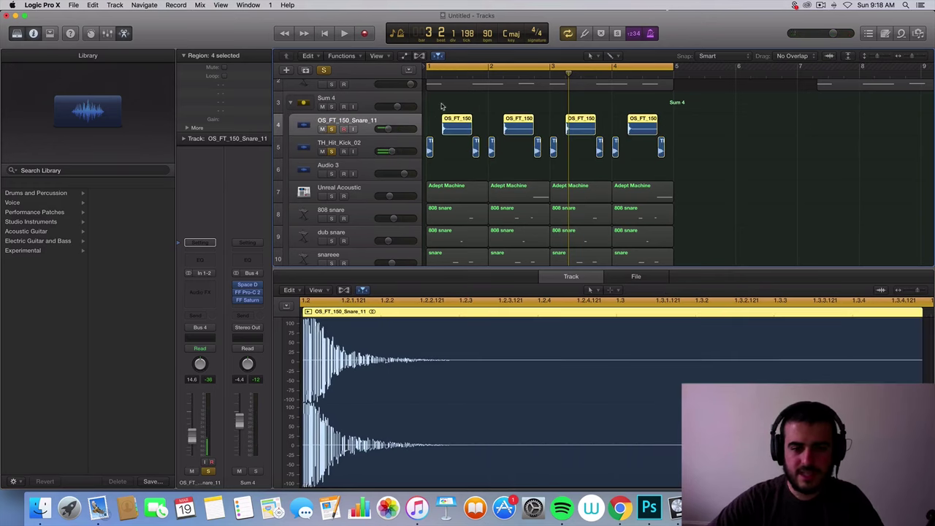
pyautogui.click(454, 149)
pyautogui.press('space')
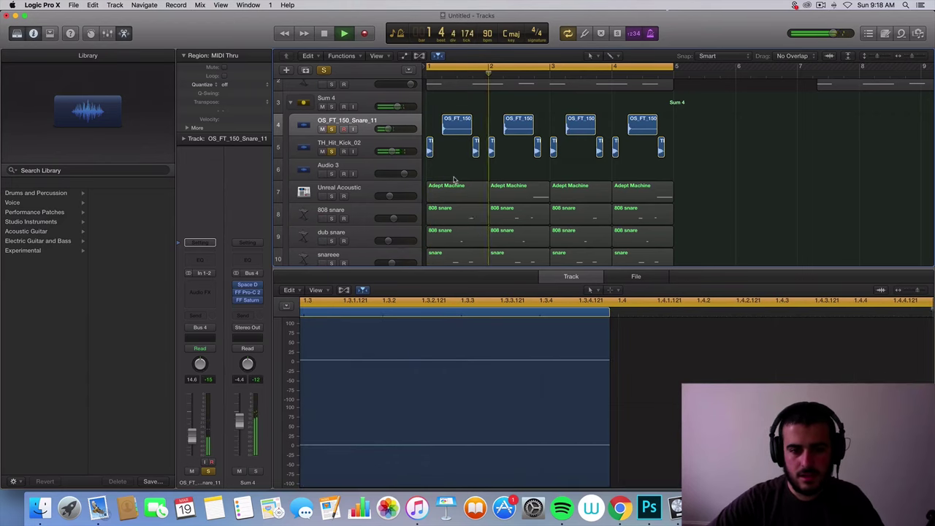
pyautogui.press('space')
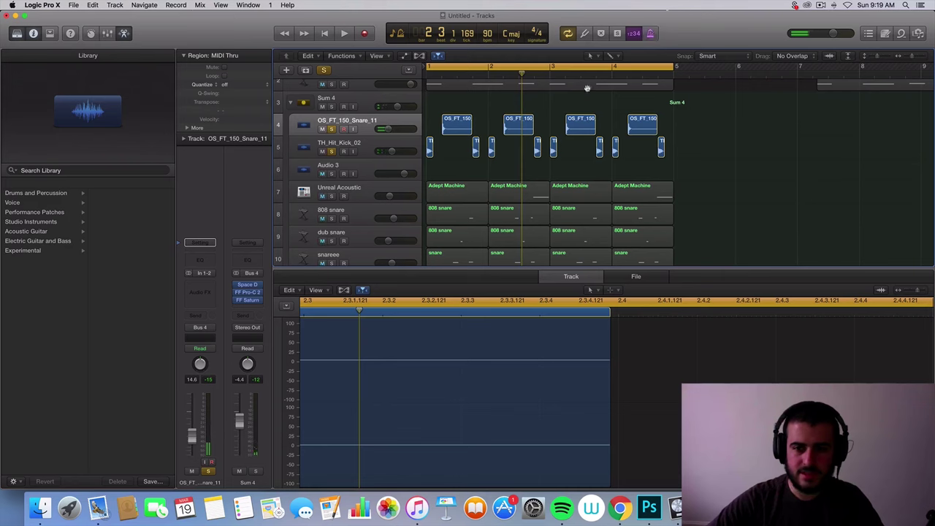
# Place the playhead on beat 4 of bar 1 and examine how the kick and snare regions are spaced
pyautogui.scroll(-2, 399, 209)
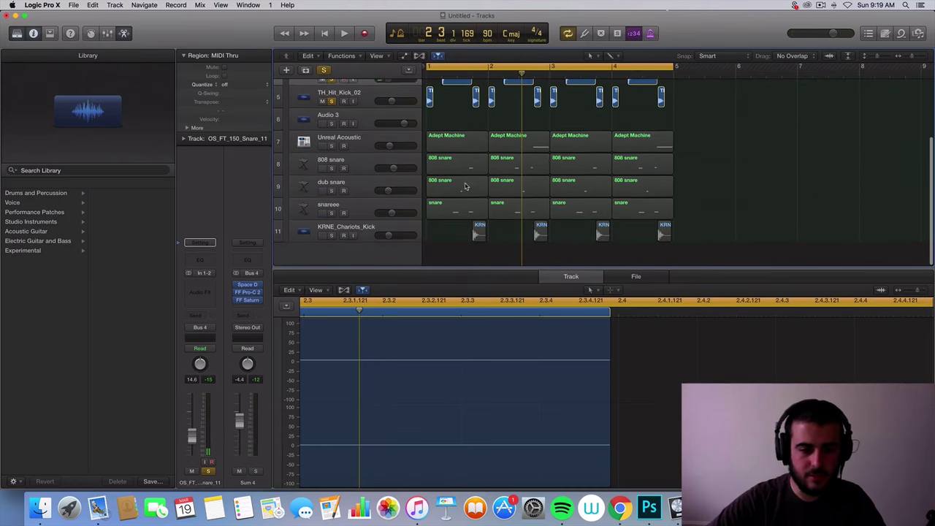
pyautogui.scroll(3, 447, 168)
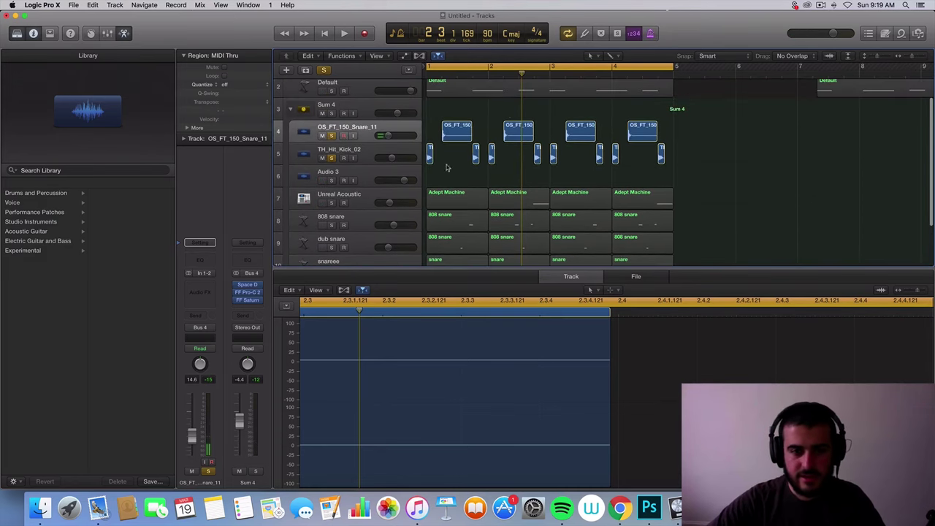
pyautogui.scroll(5, 498, 117)
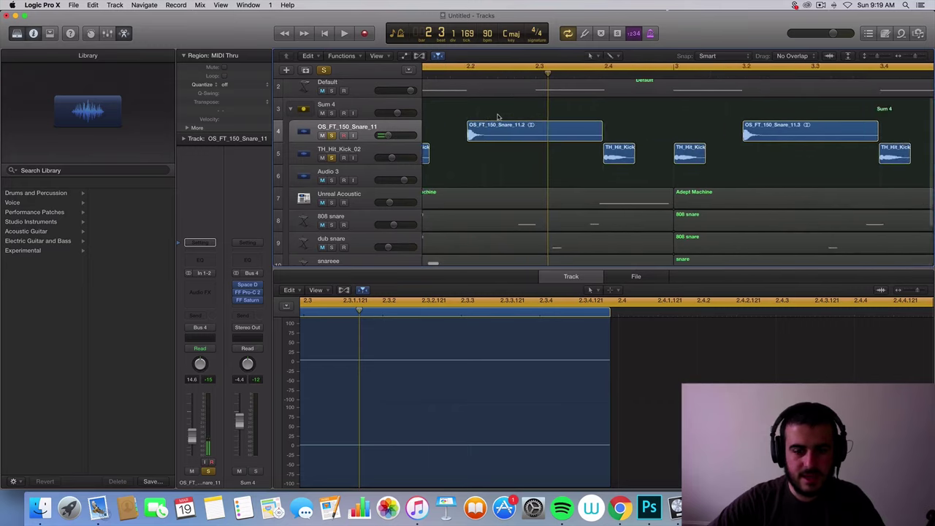
pyautogui.click(632, 74)
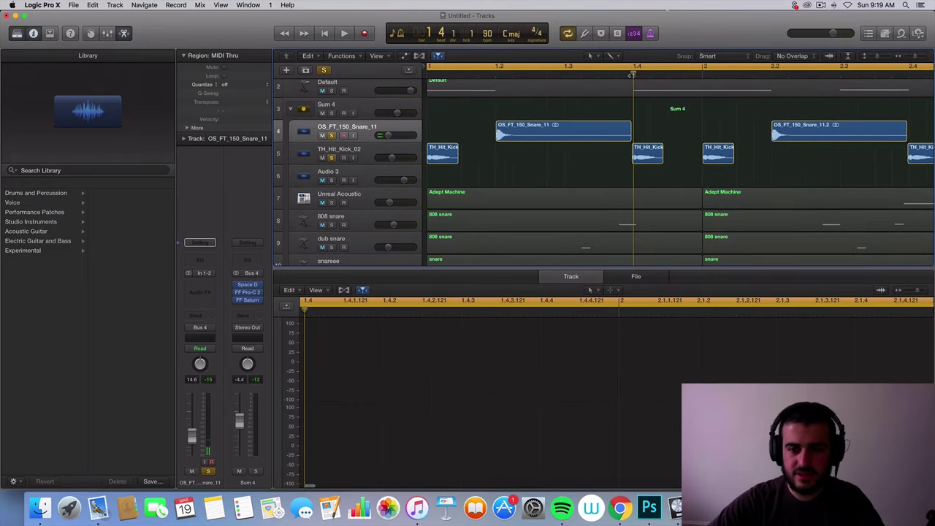
pyautogui.hscroll(5, 633, 97)
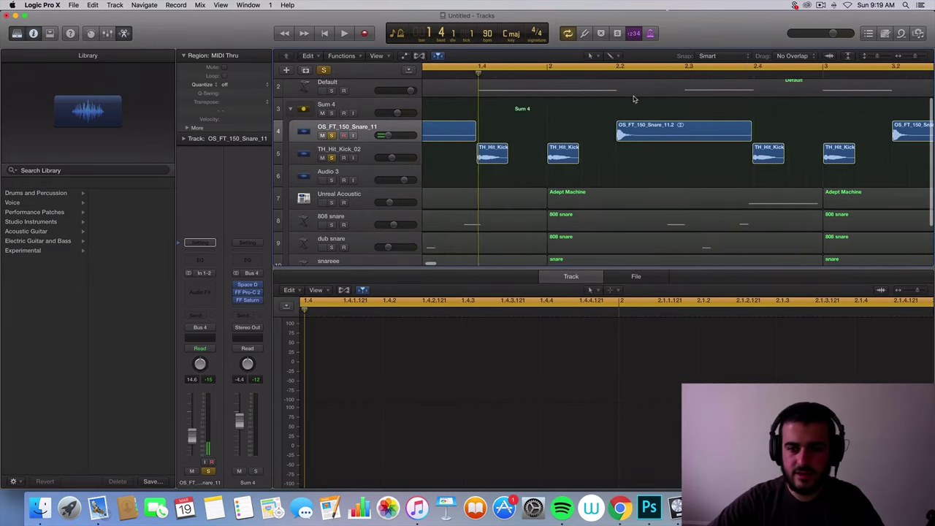
pyautogui.scroll(-6, 592, 115)
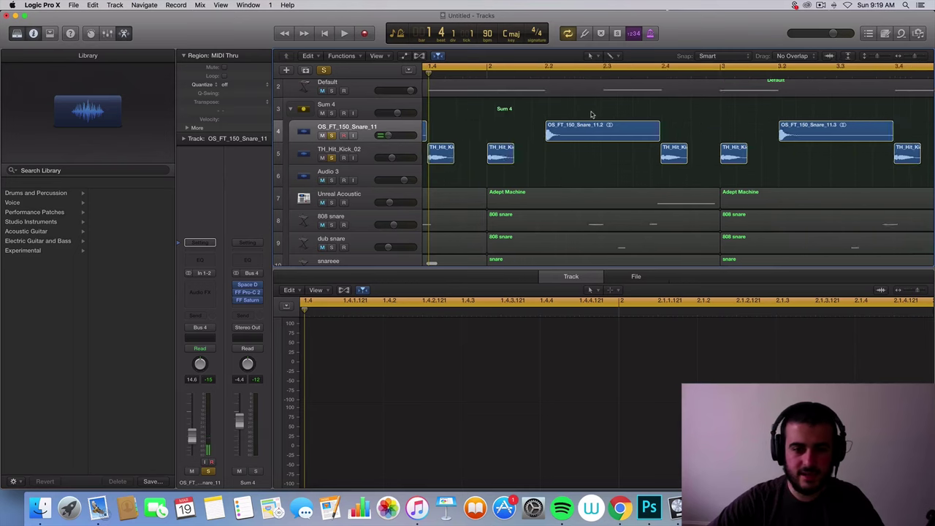
# Select the four OS_FT_150_Snare_11 regions and check their placement with the playhead on beat 2 of bar 3
pyautogui.moveTo(456, 108); pyautogui.dragTo(718, 134)
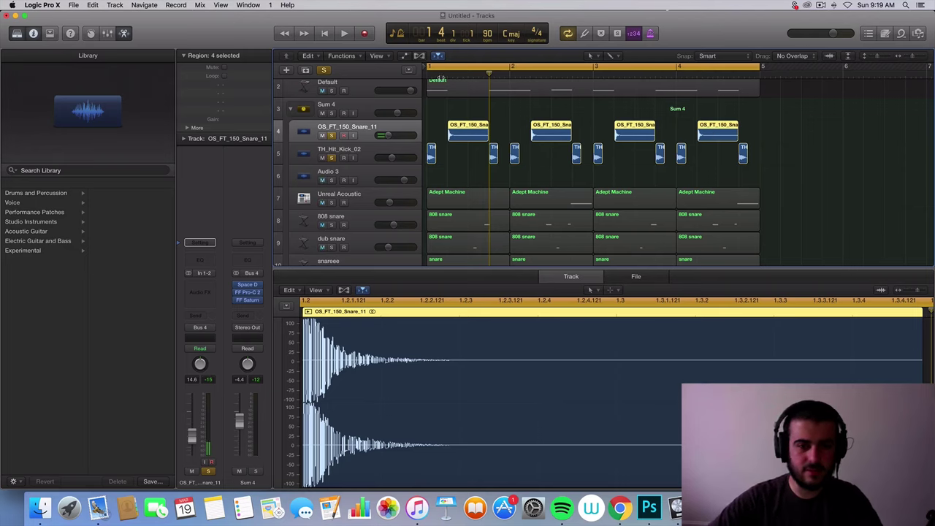
pyautogui.click(447, 75)
pyautogui.moveTo(447, 75); pyautogui.dragTo(610, 92)
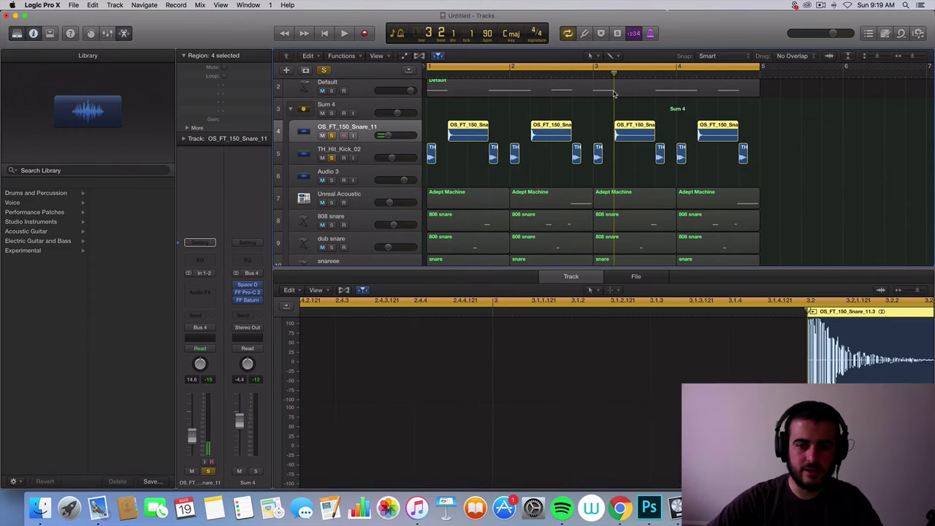
pyautogui.click(494, 103)
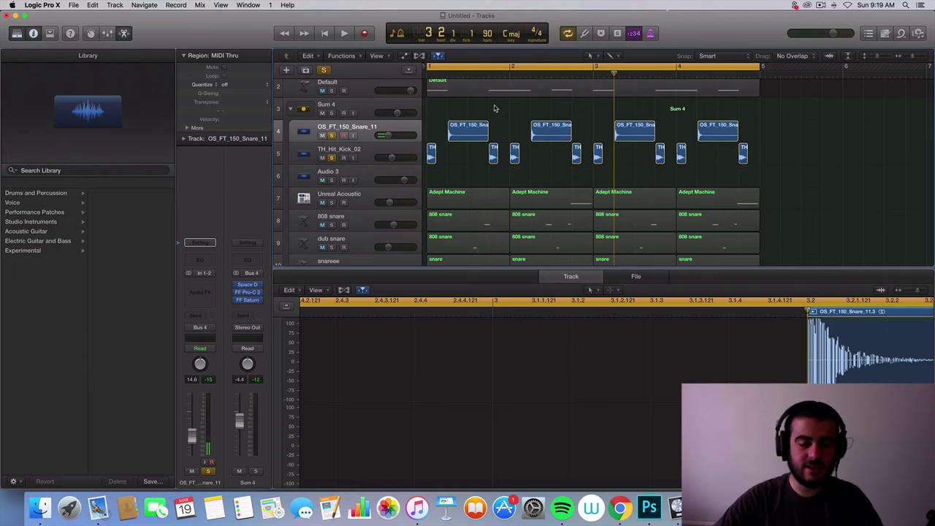
pyautogui.moveTo(513, 114); pyautogui.dragTo(682, 126)
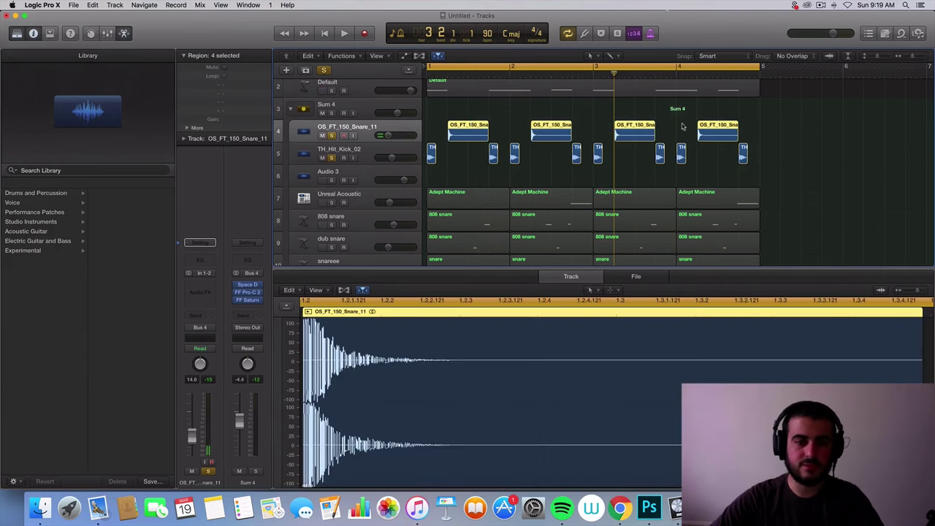
# Solo the Unreal Acoustic track as well and inspect the note in its bar 2 Adept Machine region
pyautogui.scroll(-2, 451, 186)
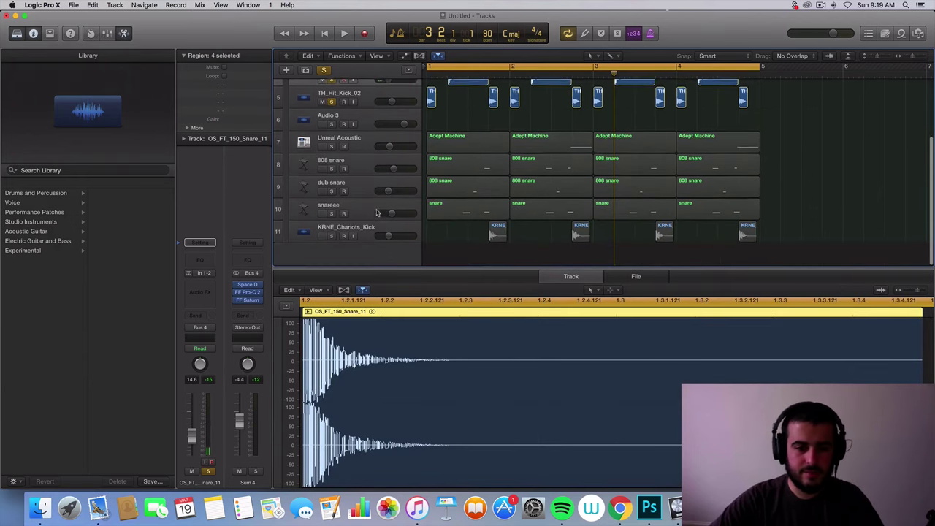
pyautogui.click(331, 164)
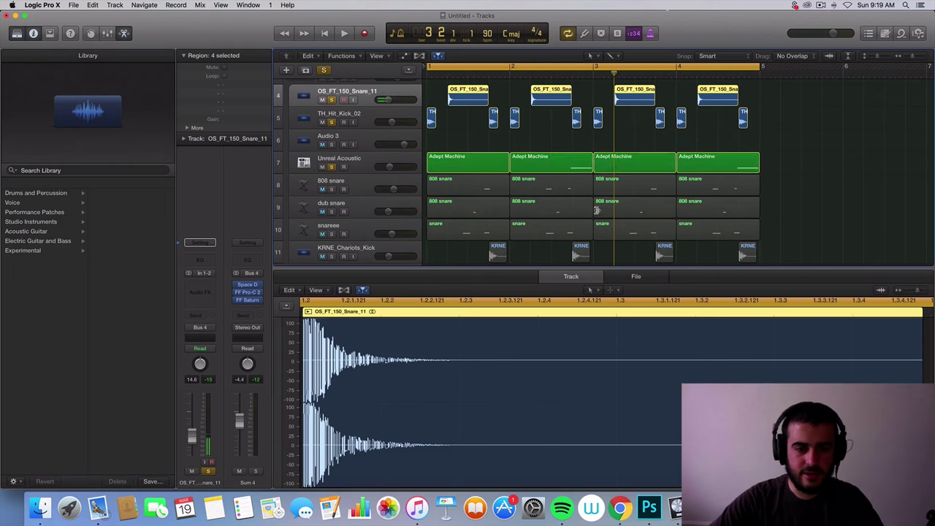
pyautogui.click(569, 158)
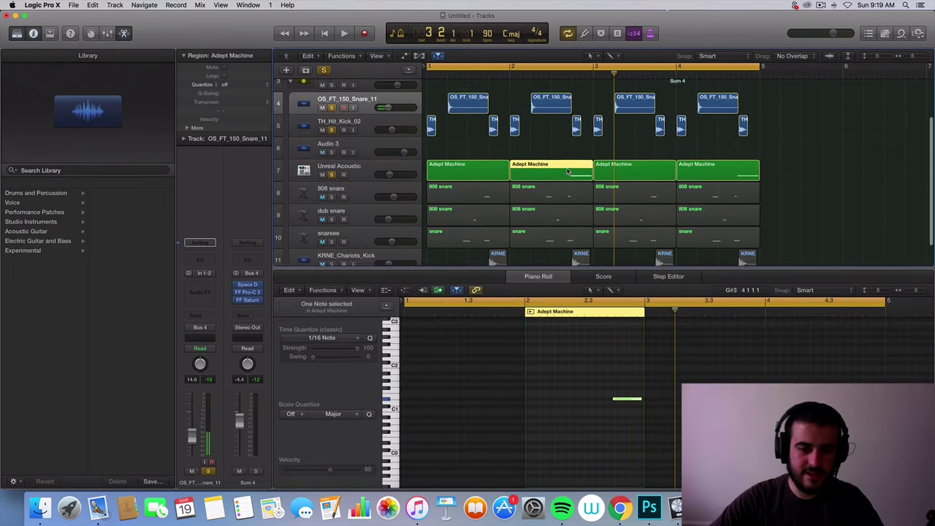
pyautogui.click(555, 159)
pyautogui.click(567, 176)
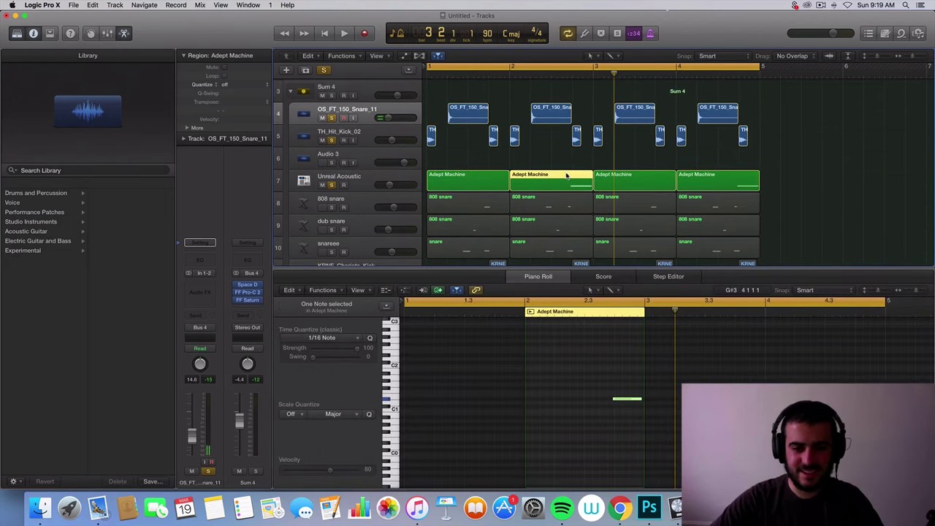
pyautogui.click(570, 175)
pyautogui.click(578, 176)
pyautogui.click(569, 169)
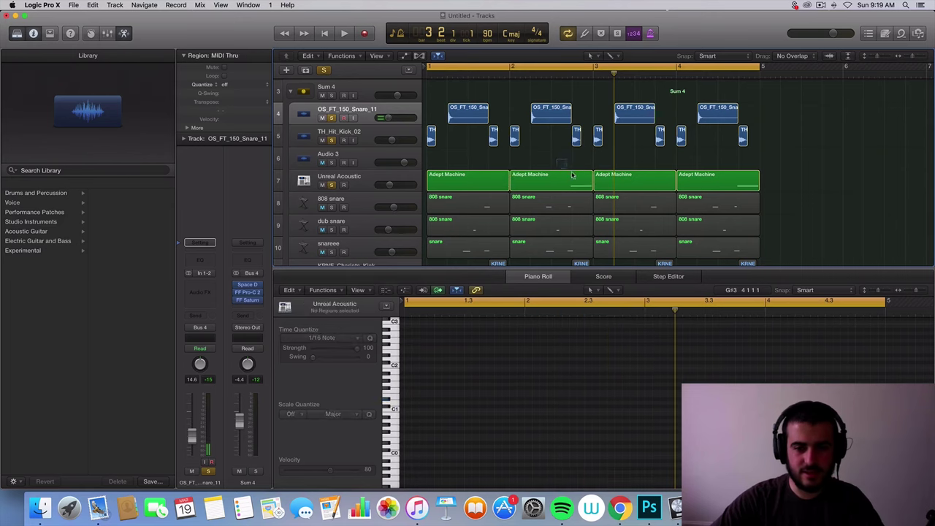
pyautogui.click(581, 176)
pyautogui.click(557, 159)
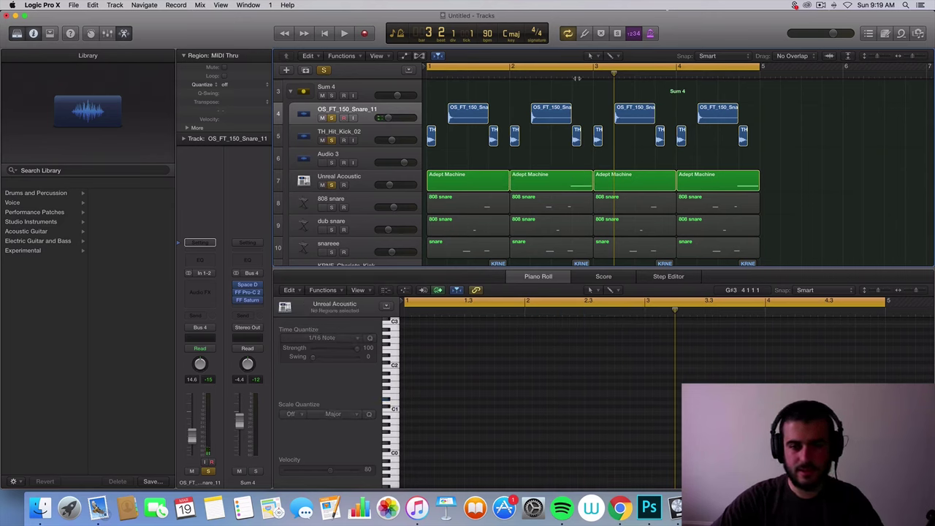
# Play the soloed kick, snare and Unreal Acoustic tracks together from beat 4 of bar 2
pyautogui.click(572, 76)
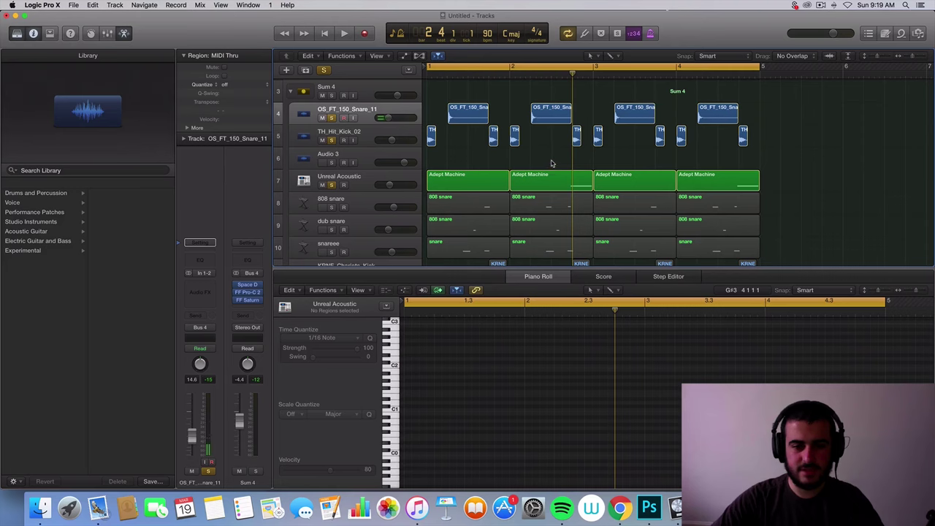
pyautogui.press('space')
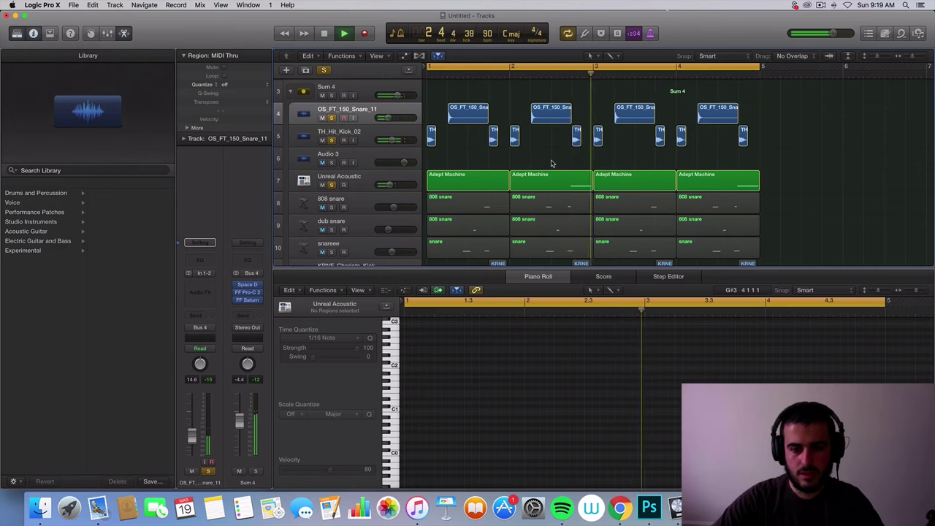
pyautogui.press('space')
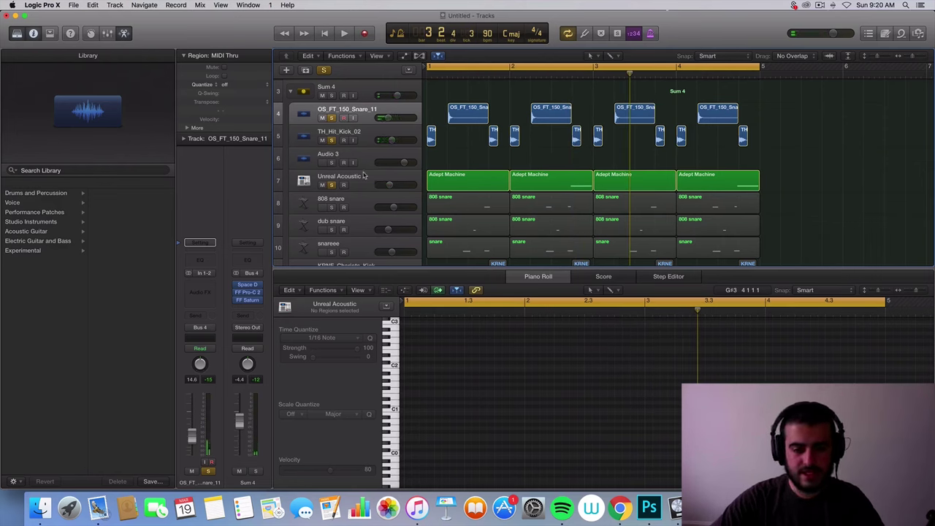
# Switch the solo from the kick, snare and Unreal Acoustic tracks to 808 snare, dub snare and snareee, and play them from bar 1
pyautogui.scroll(-2, 453, 203)
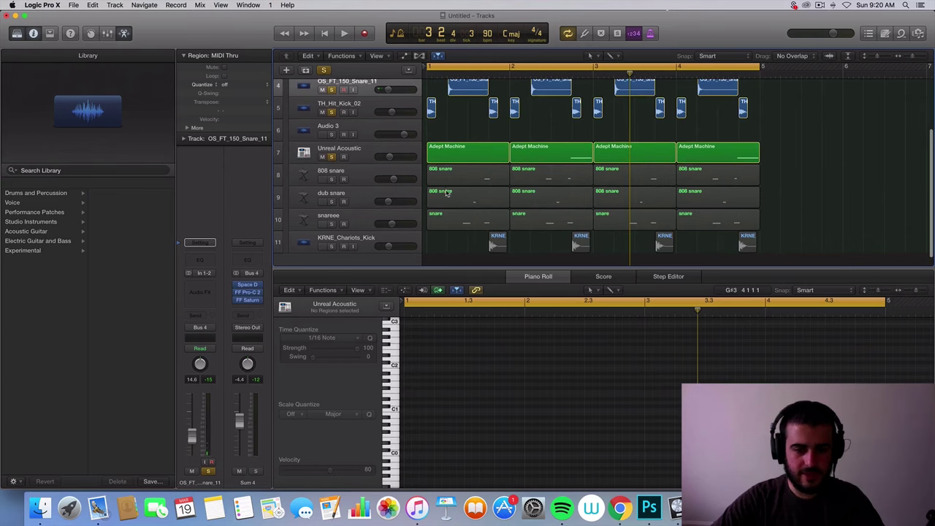
pyautogui.click(333, 180)
pyautogui.click(333, 203)
pyautogui.click(334, 224)
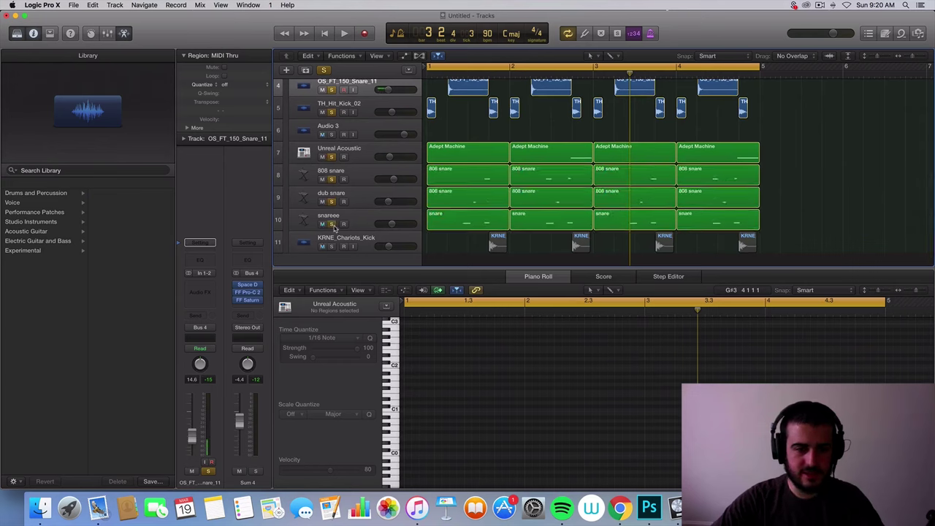
pyautogui.click(332, 157)
pyautogui.click(332, 112)
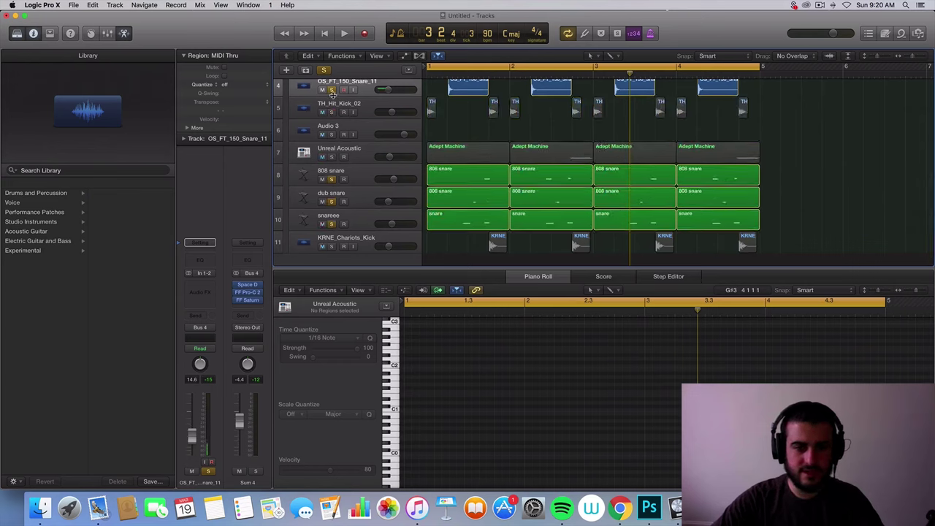
pyautogui.click(332, 90)
pyautogui.press('space')
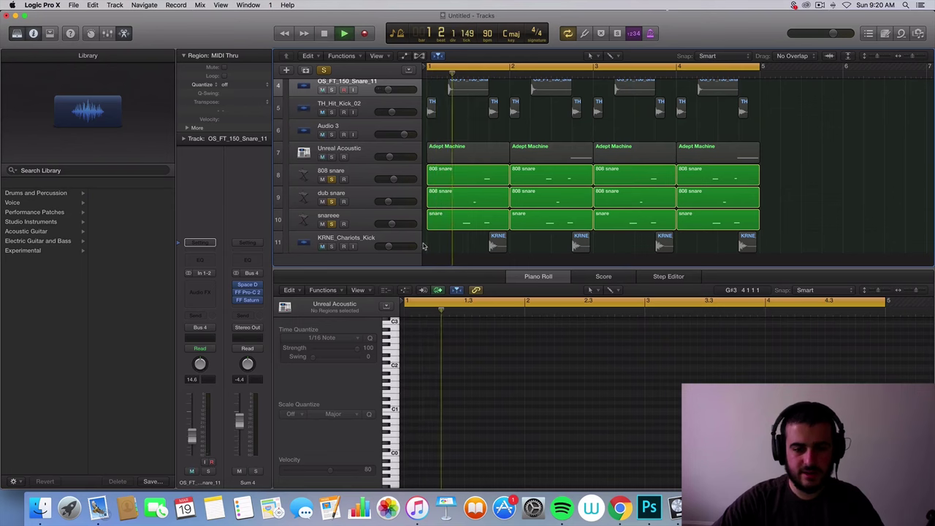
pyautogui.press('space')
# Show the notes of the first snare region on the snareee track, audition its D3 and G3 notes, and select the track
pyautogui.click(453, 223)
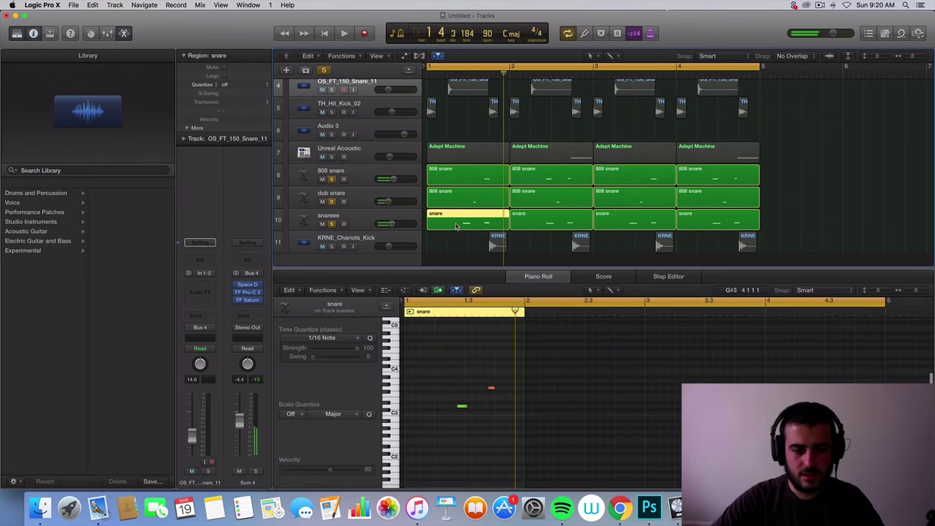
pyautogui.click(462, 408)
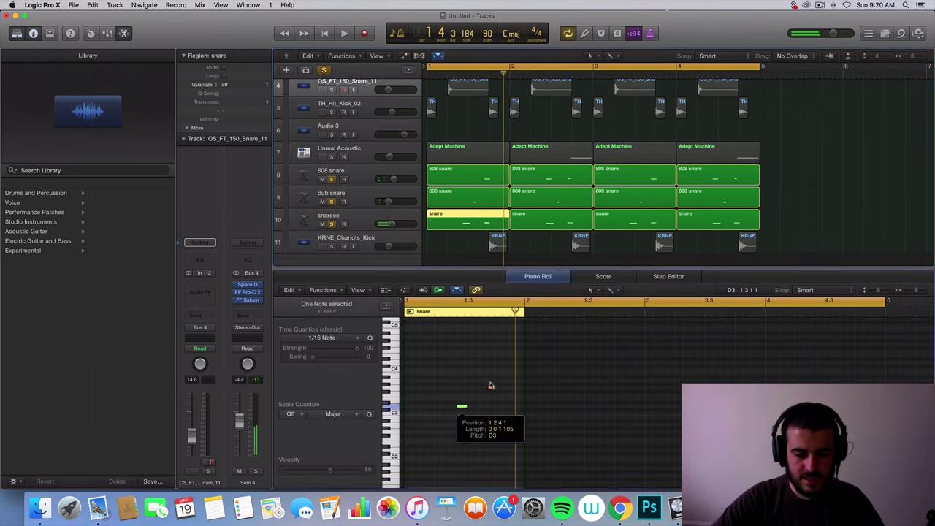
pyautogui.keyDown('super'); pyautogui.click(491, 388); pyautogui.keyUp('super')
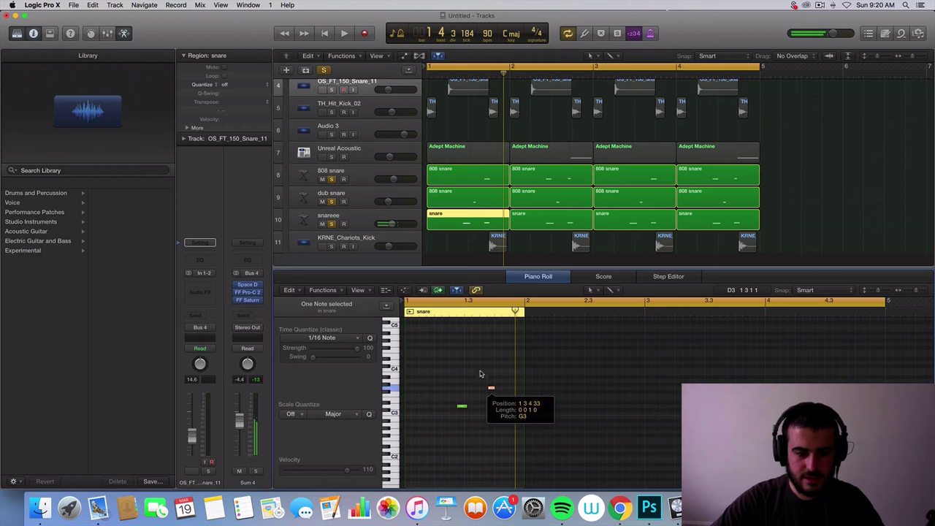
pyautogui.click(381, 218)
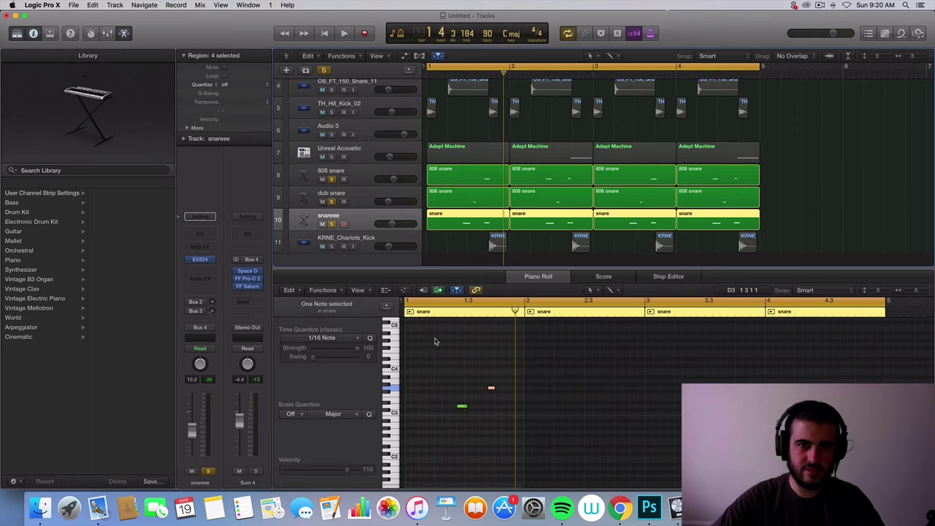
# Unsolo the snareee track and select the dub snare track's regions to view their notes
pyautogui.click(331, 224)
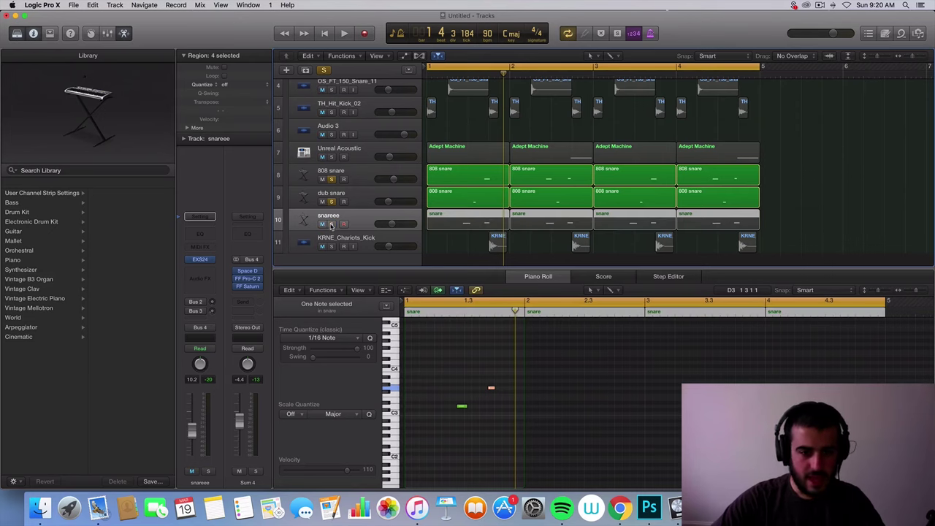
pyautogui.click(449, 201)
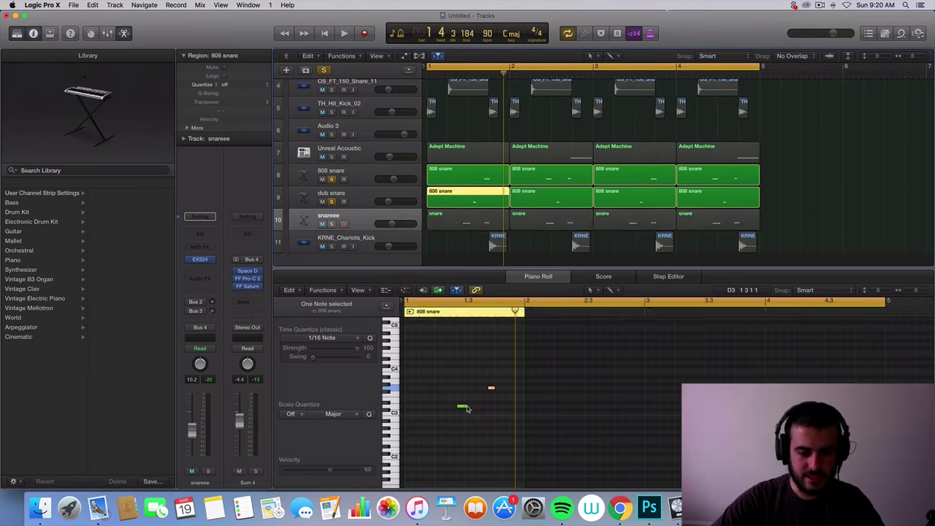
pyautogui.click(360, 194)
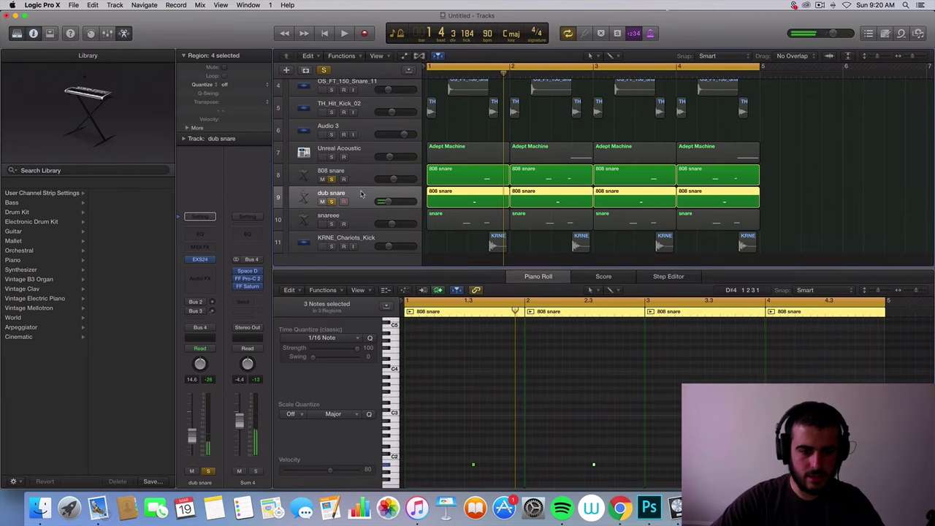
# Audition the dub snare track's A#1 note in bar 1, and clear the note selection
pyautogui.click(474, 465)
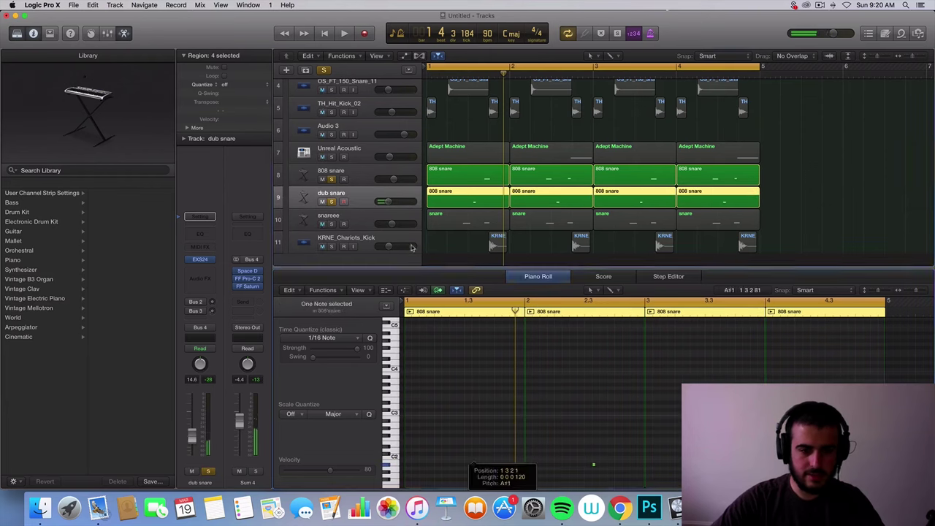
pyautogui.click(464, 436)
pyautogui.scroll(5, 472, 447)
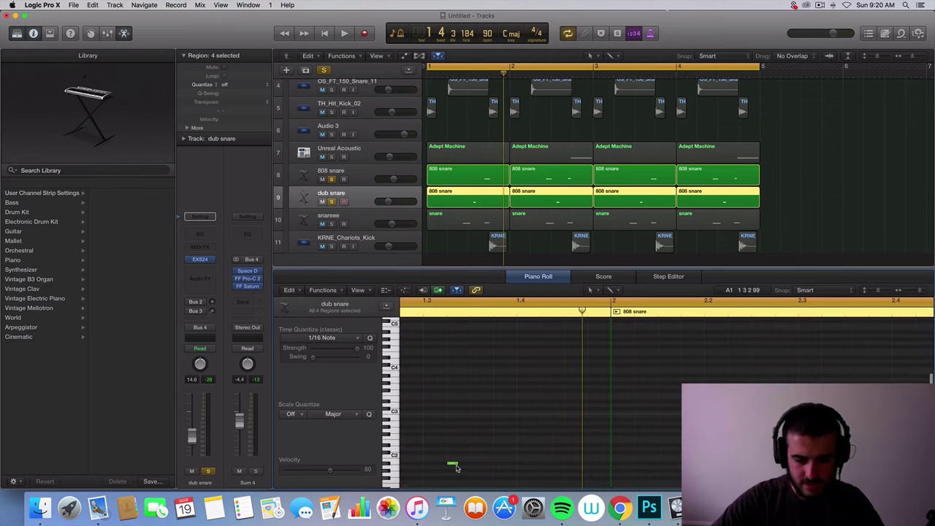
# Unsolo the dub snare track, show the notes of the 808 snare track's regions, and audition its note in bar 1
pyautogui.click(331, 202)
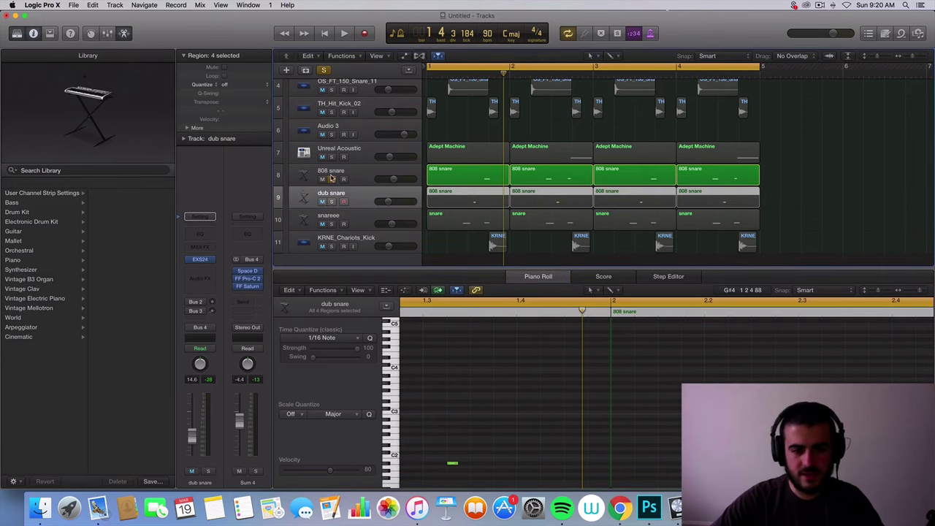
pyautogui.click(370, 173)
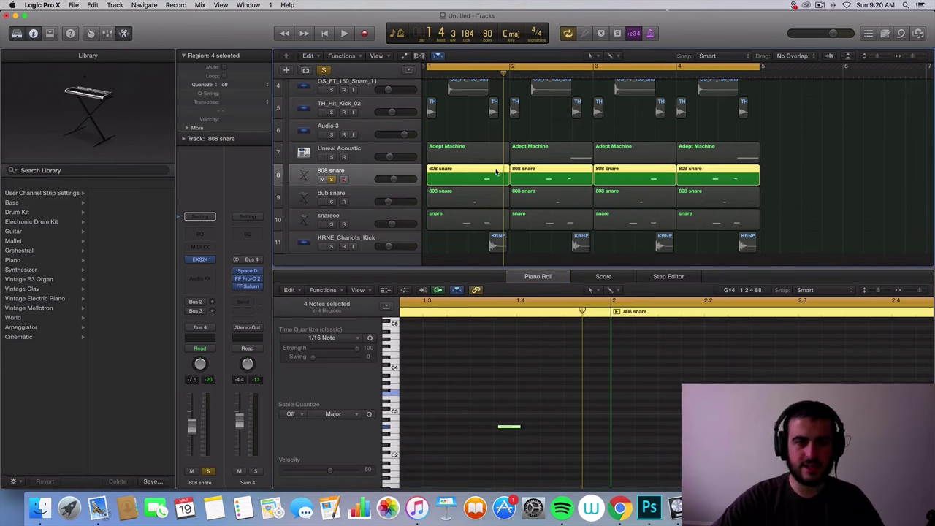
pyautogui.click(540, 443)
pyautogui.click(514, 430)
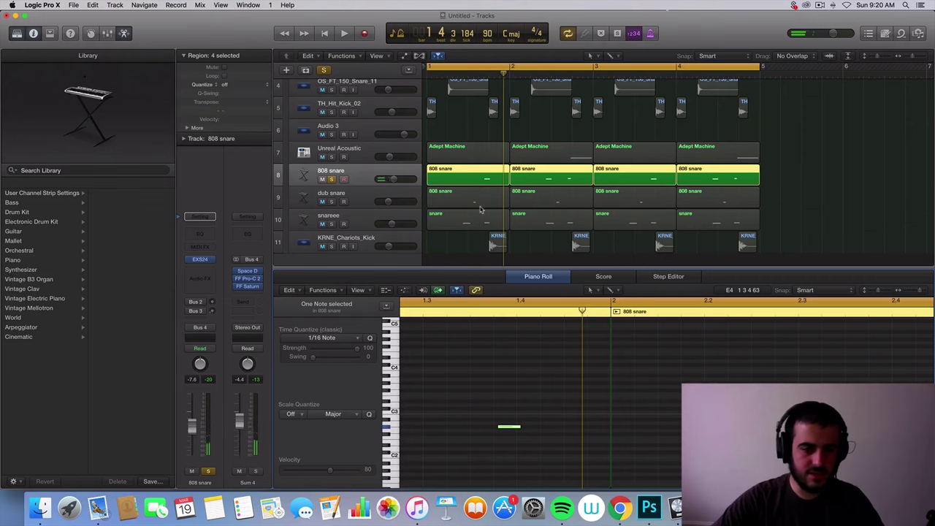
# Show the notes of the snareee track's first region, solo the track, and audition its higher note in bar 1
pyautogui.click(474, 222)
pyautogui.click(333, 225)
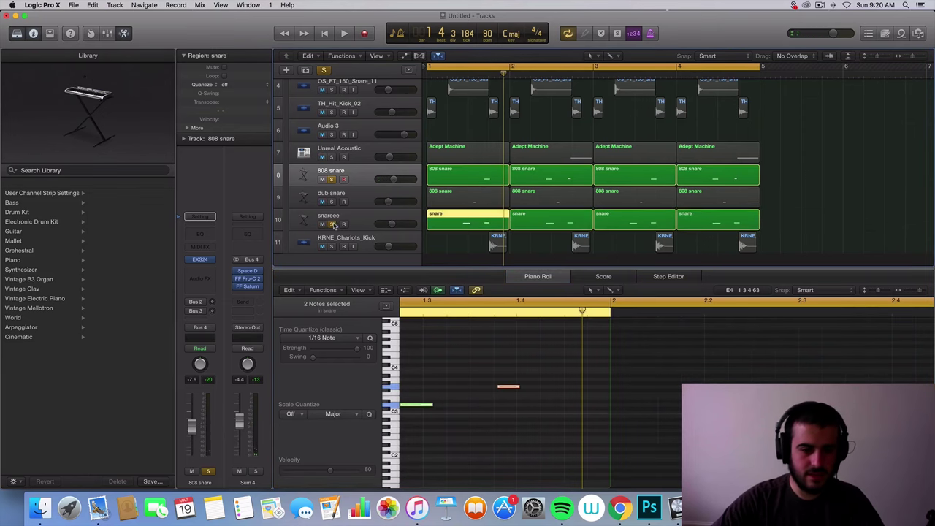
pyautogui.click(507, 386)
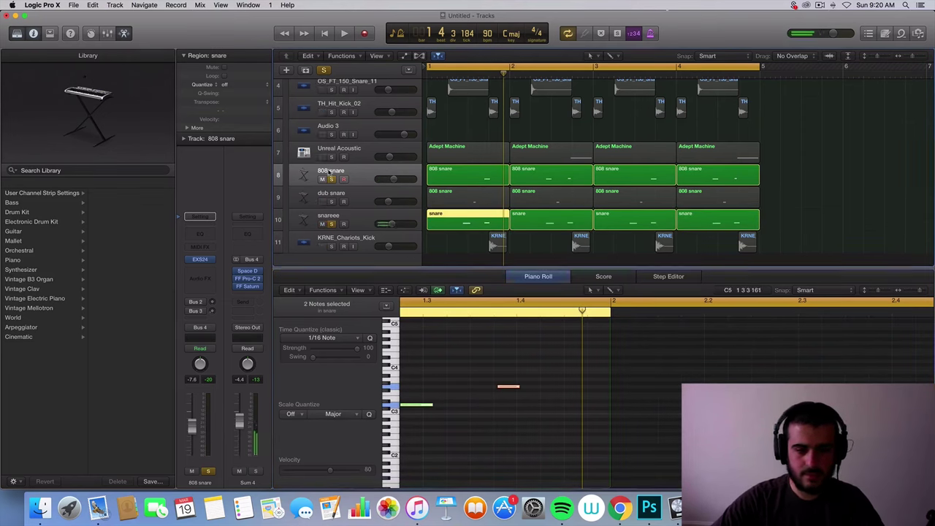
# Play the soloed 808 snare and snareee tracks from bar 1 and add dub snare to the solo during playback
pyautogui.press('space')
pyautogui.click(331, 202)
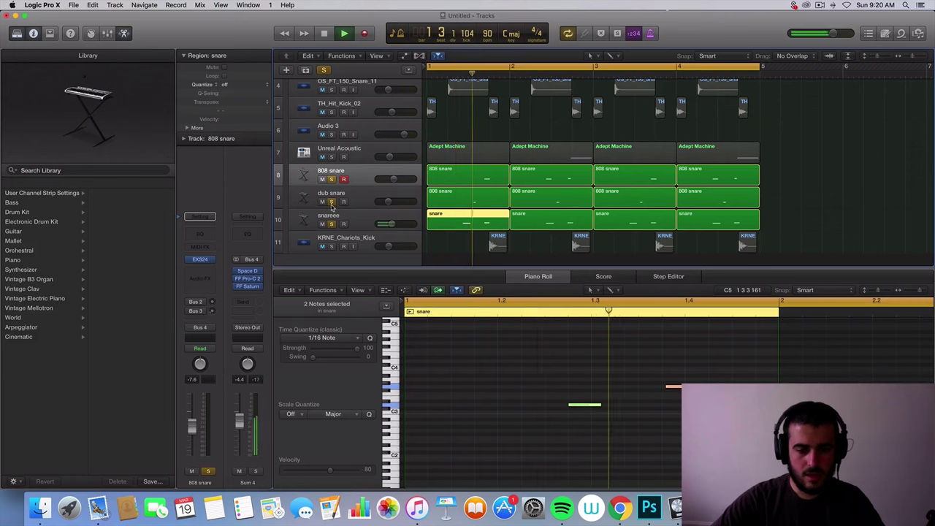
pyautogui.press('space')
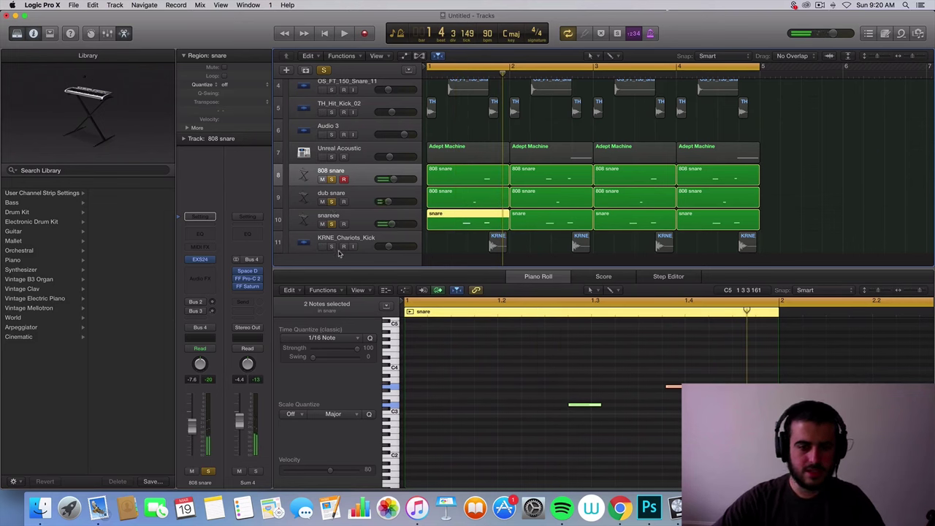
# Add TH_Hit_Kick_02 and OS_FT_150_Snare_11 to the solo, play the layers together, and bring in Unreal Acoustic during playback
pyautogui.scroll(2, 336, 182)
pyautogui.click(330, 127)
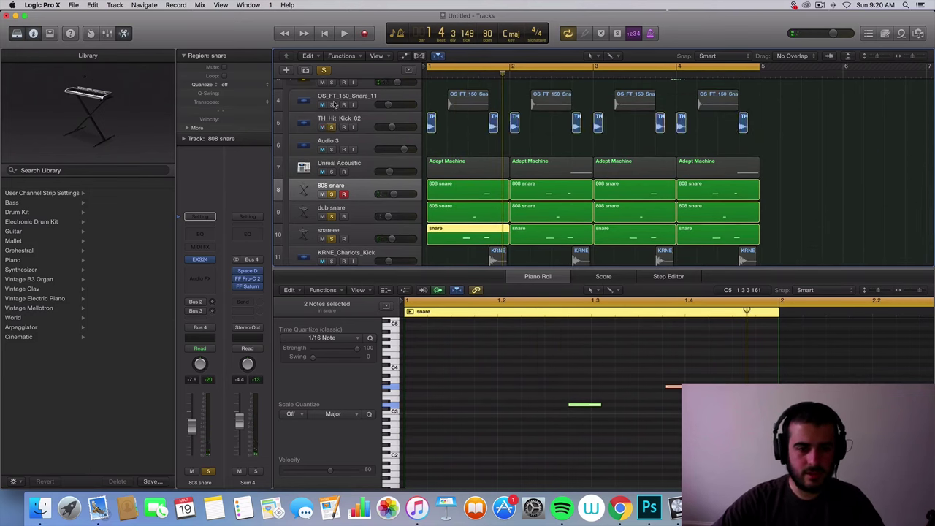
pyautogui.click(332, 104)
pyautogui.press('space')
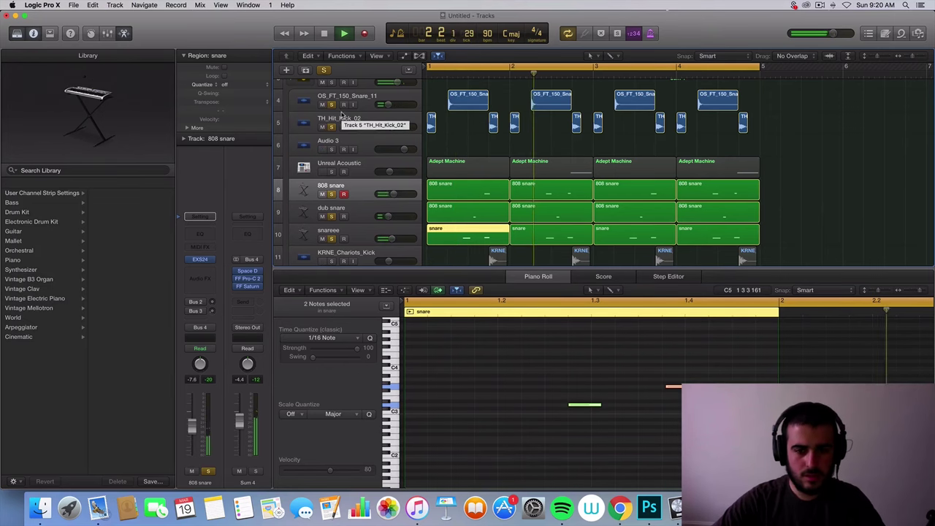
pyautogui.click(331, 171)
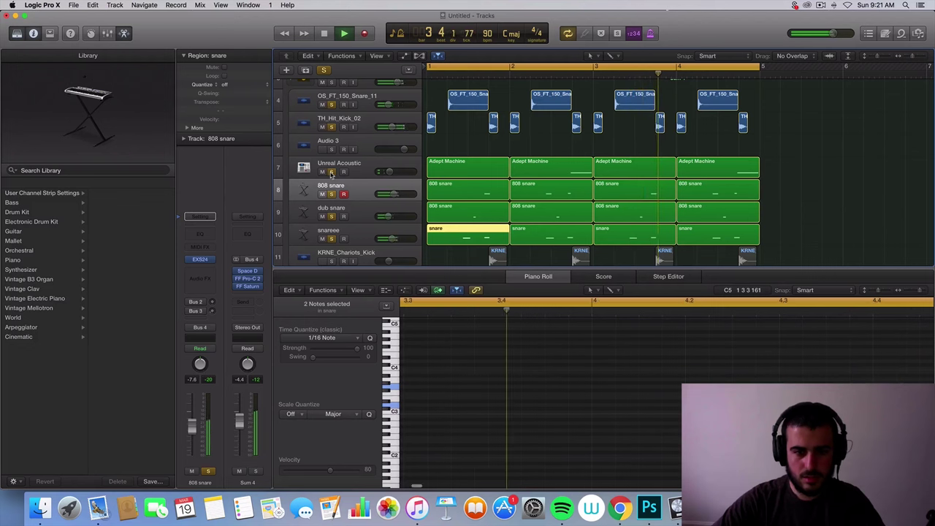
pyautogui.press('space')
# Solo KRNE_Chariots_Kick briefly and clear the solo from every drum track so the whole arrangement can sound
pyautogui.scroll(-2, 335, 192)
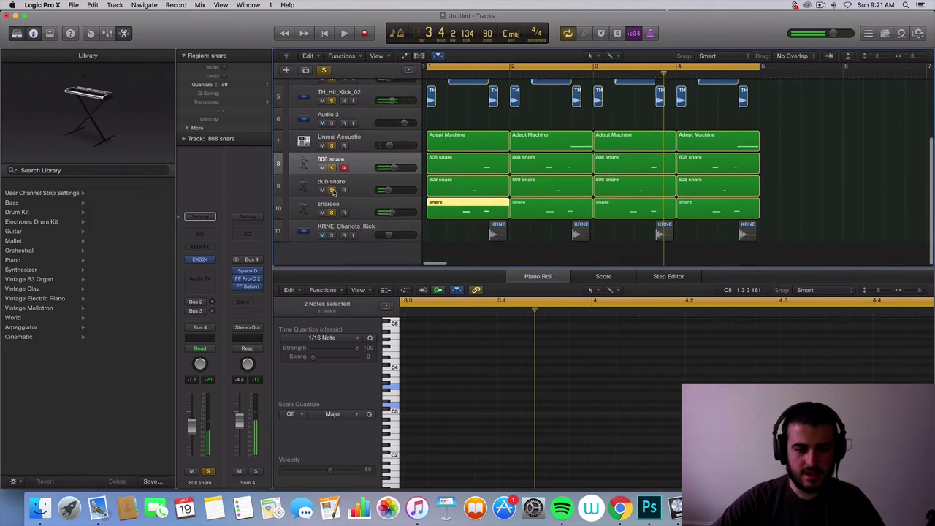
pyautogui.click(332, 237)
pyautogui.click(333, 214)
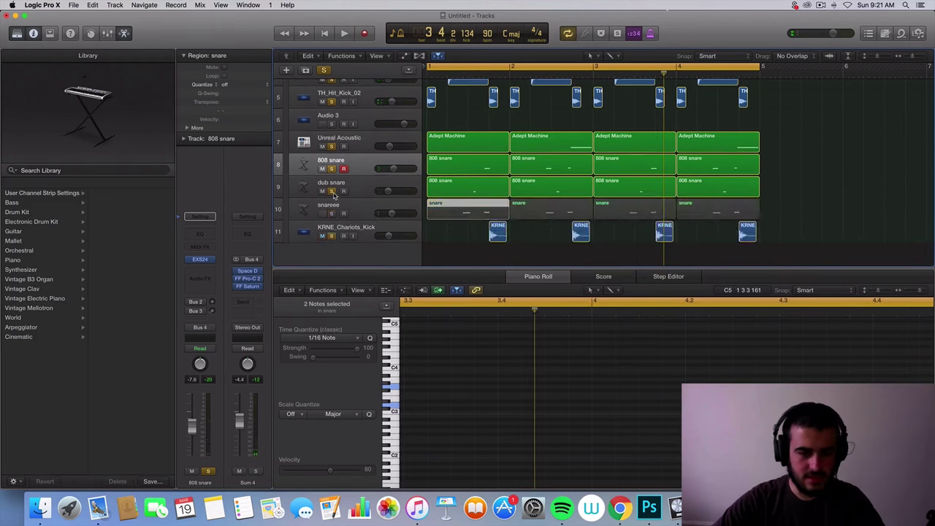
pyautogui.click(331, 192)
pyautogui.click(332, 170)
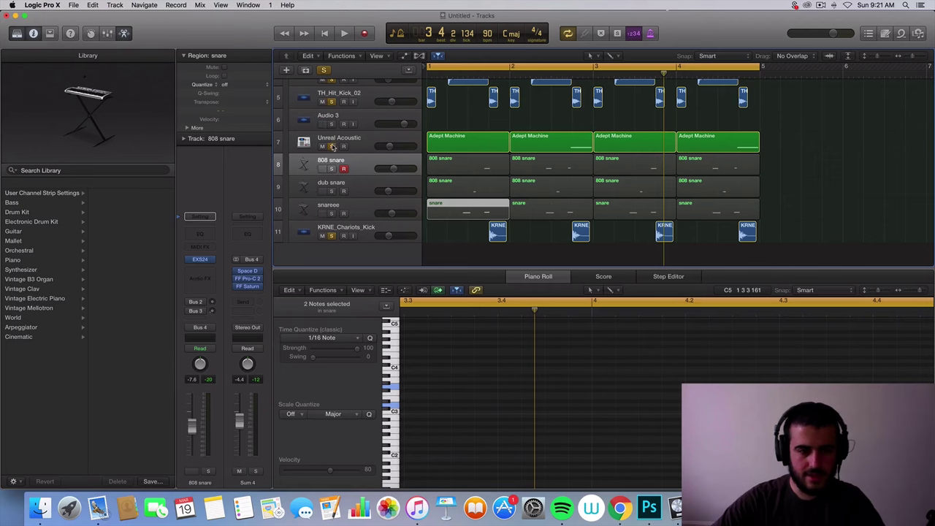
pyautogui.click(332, 146)
pyautogui.click(332, 102)
pyautogui.scroll(2, 332, 108)
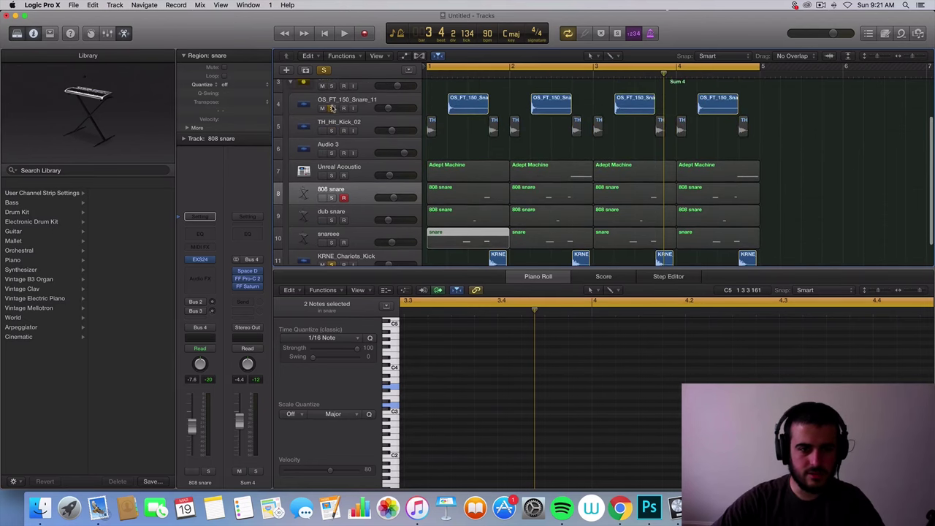
pyautogui.click(332, 108)
pyautogui.scroll(-1, 333, 161)
pyautogui.click(331, 235)
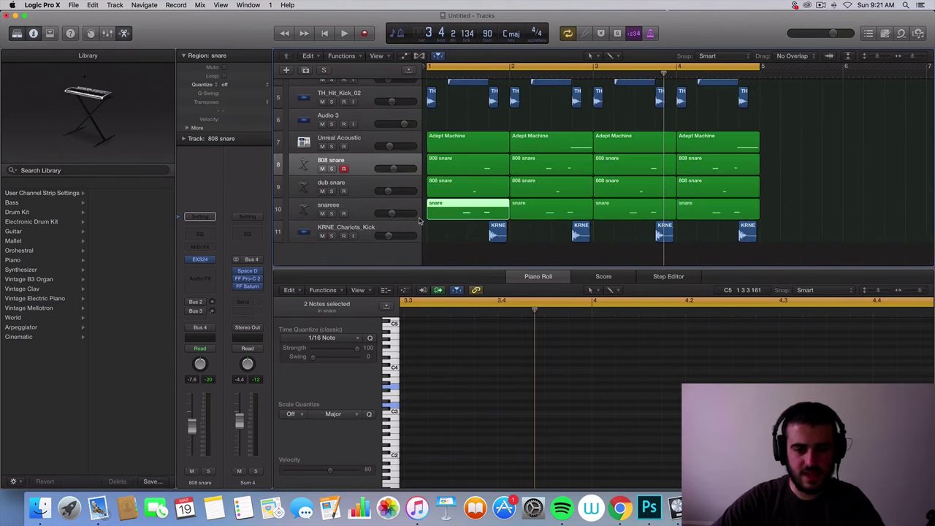
# Deselect the snare region and play the full arrangement with all tracks unsoloed
pyautogui.scroll(2, 566, 204)
pyautogui.click(567, 204)
pyautogui.scroll(-2, 566, 204)
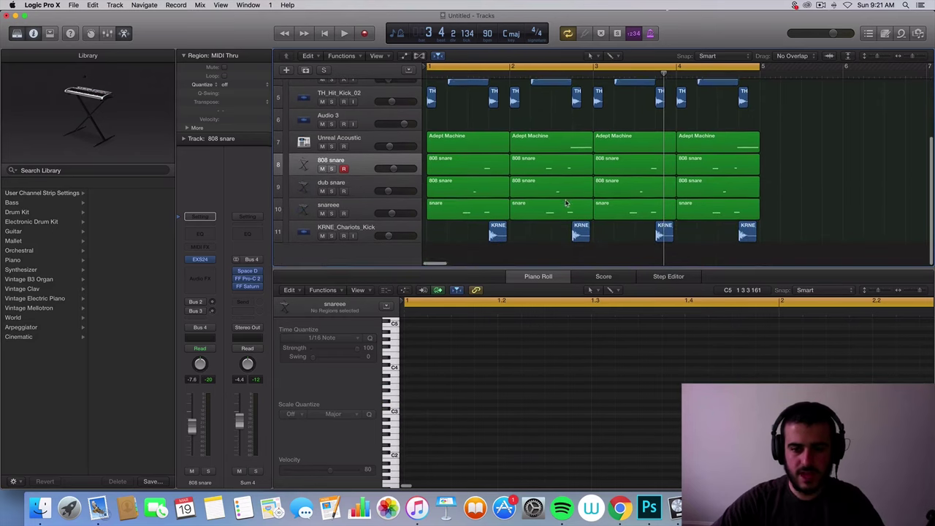
pyautogui.press('space')
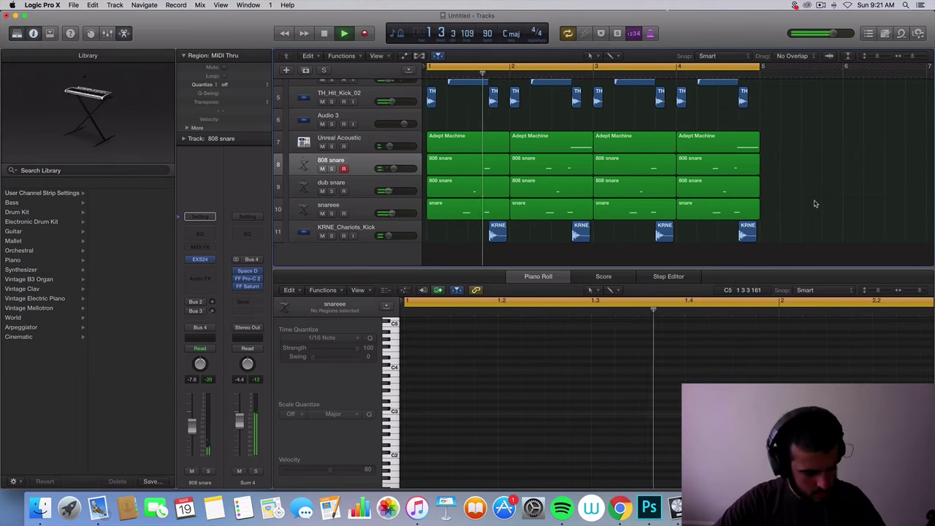
pyautogui.press('space')
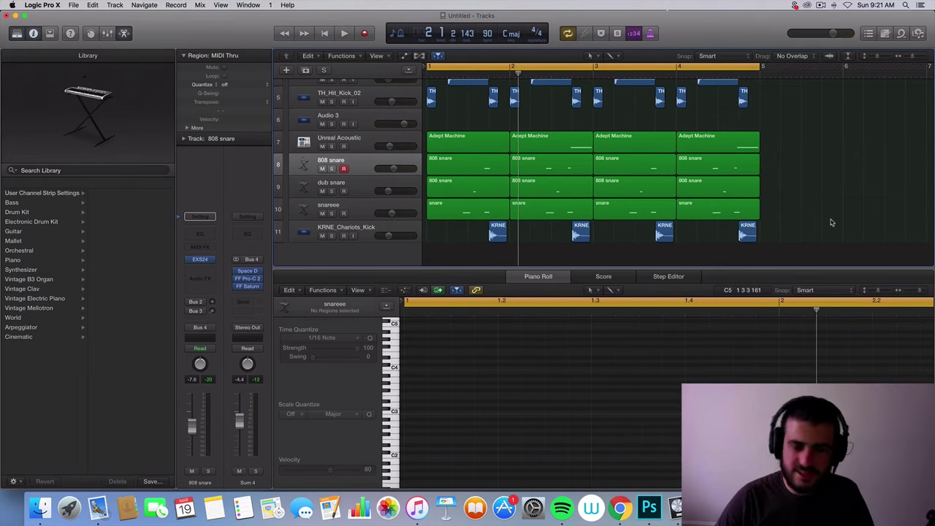